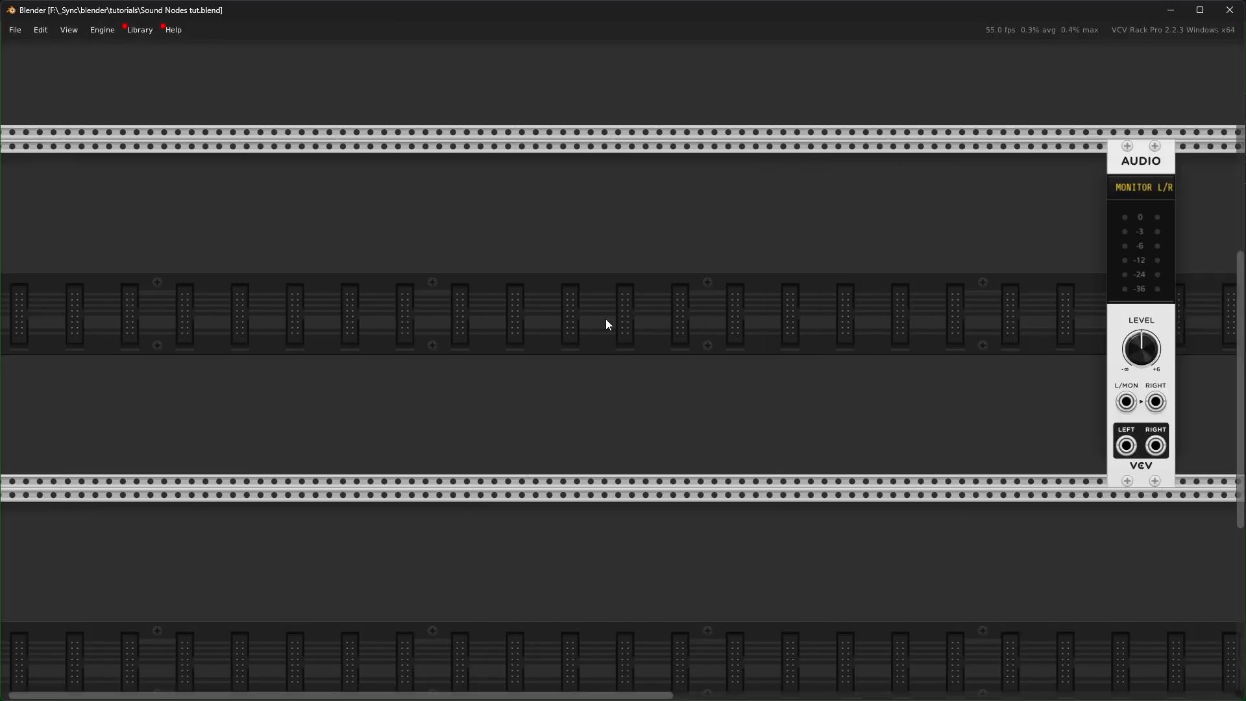
Set the Audio module's output device to MONITOR L/R (Volt 2).
click(614, 184)
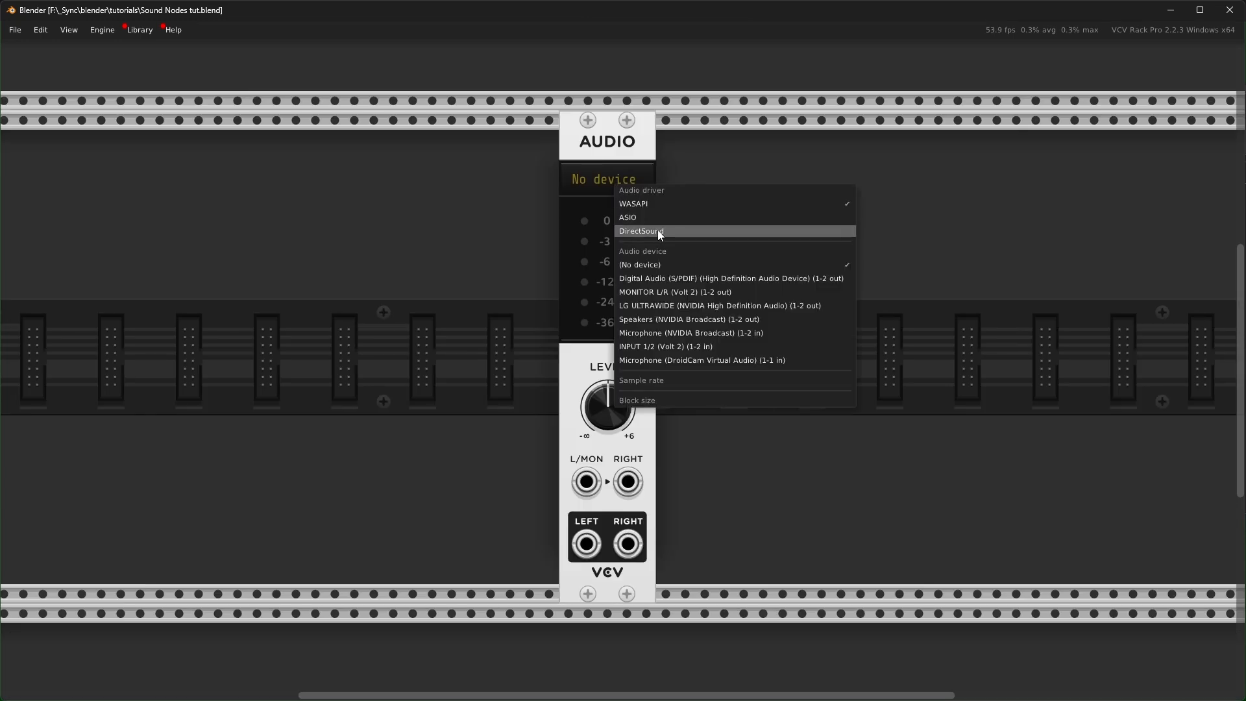
click(649, 293)
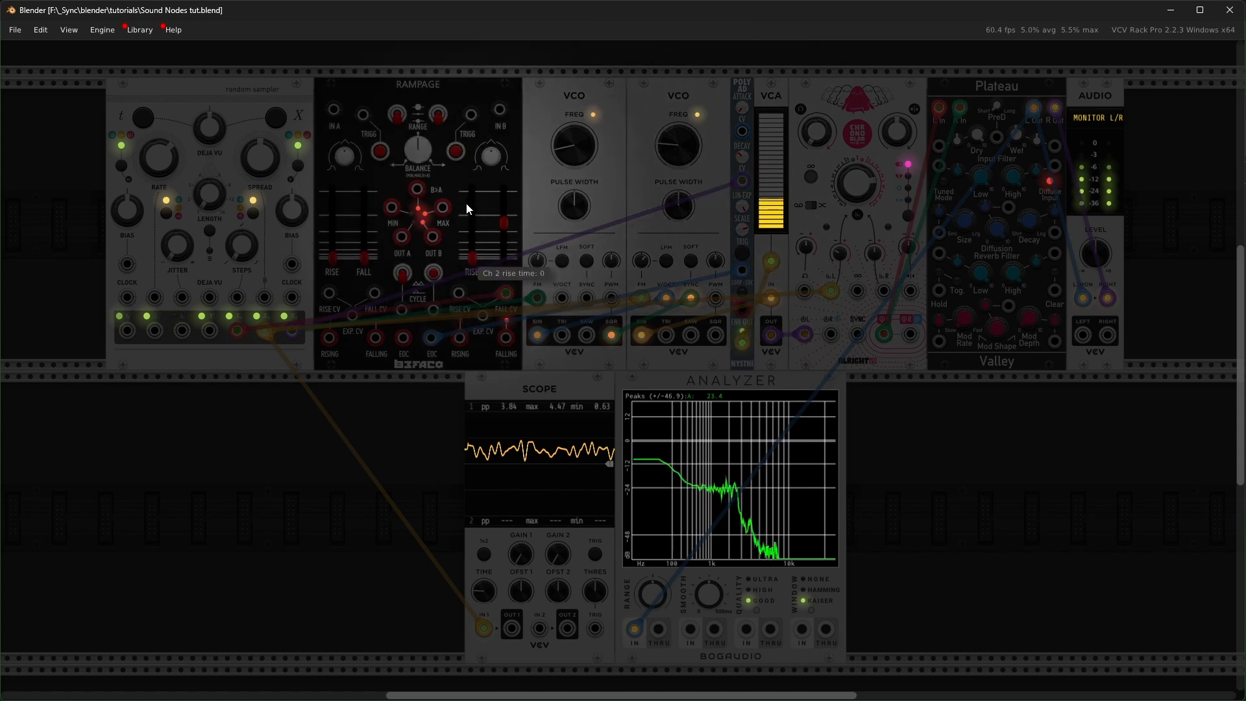
drag(504, 222, 503, 255)
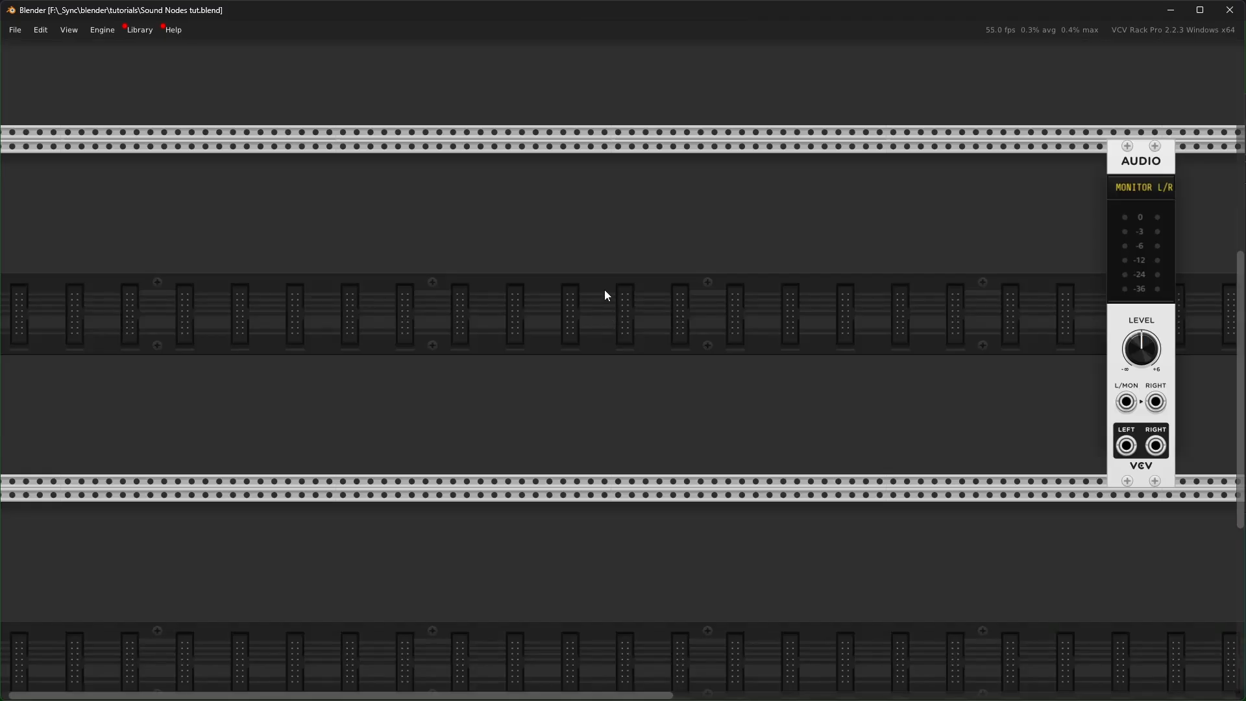
Add a VCV VCO to the rack and patch its sine output to the Audio module's L/MON input.
right_click(603, 295)
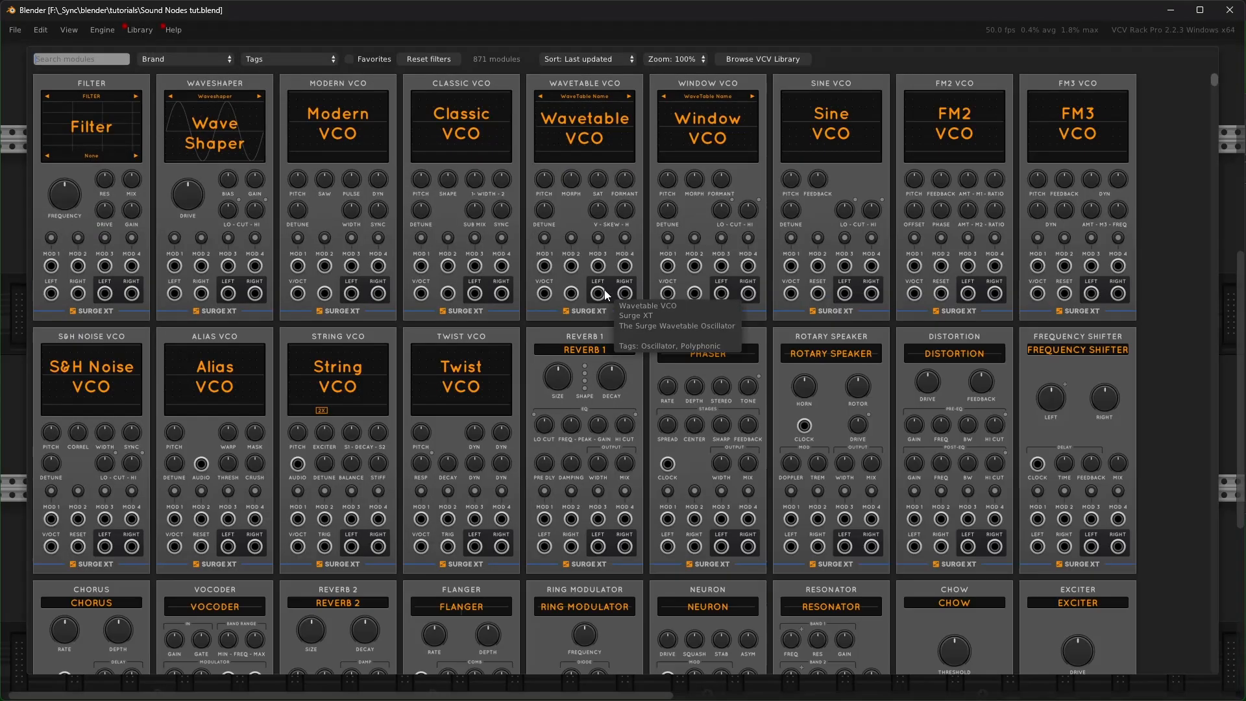
text(vco)
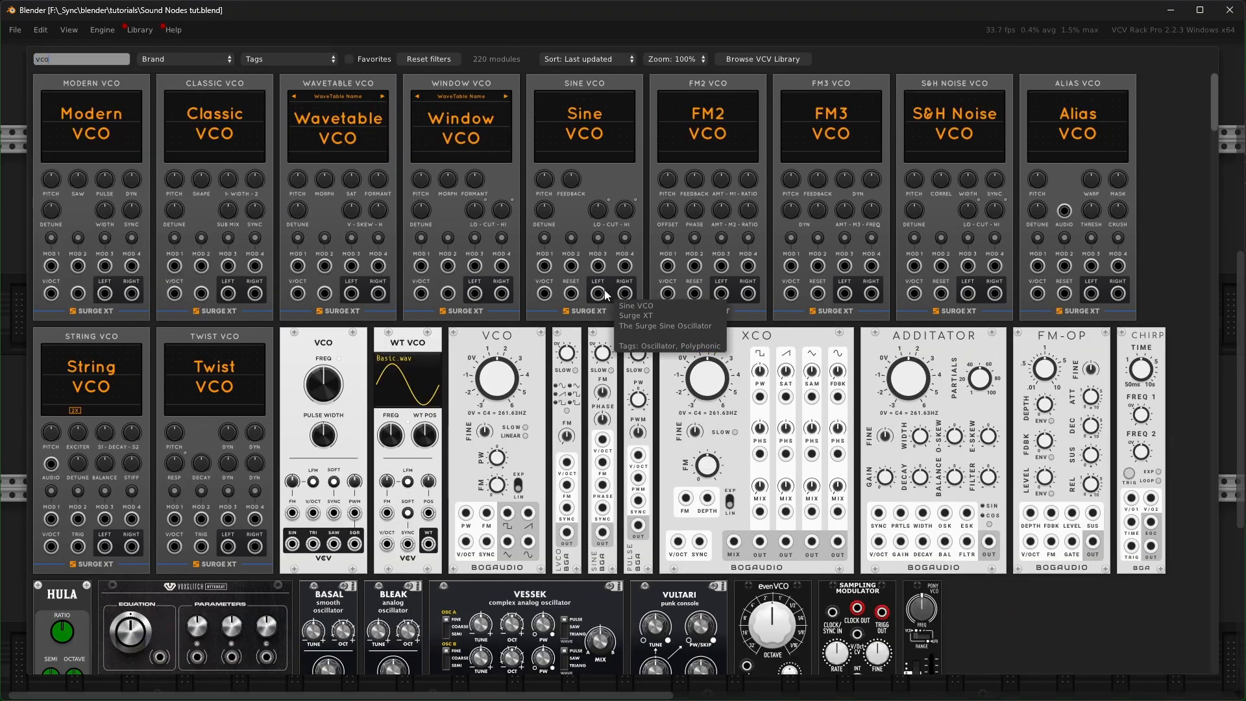
click(342, 345)
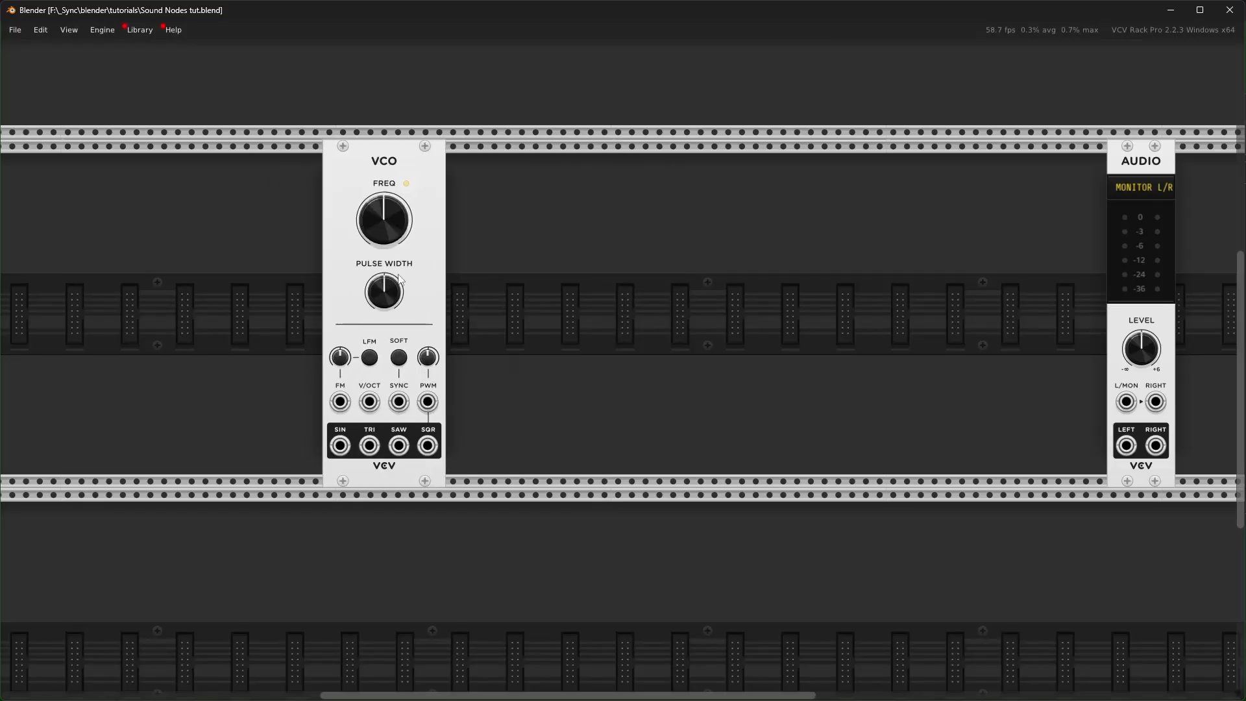
drag(388, 280, 533, 280)
drag(479, 447, 1127, 402)
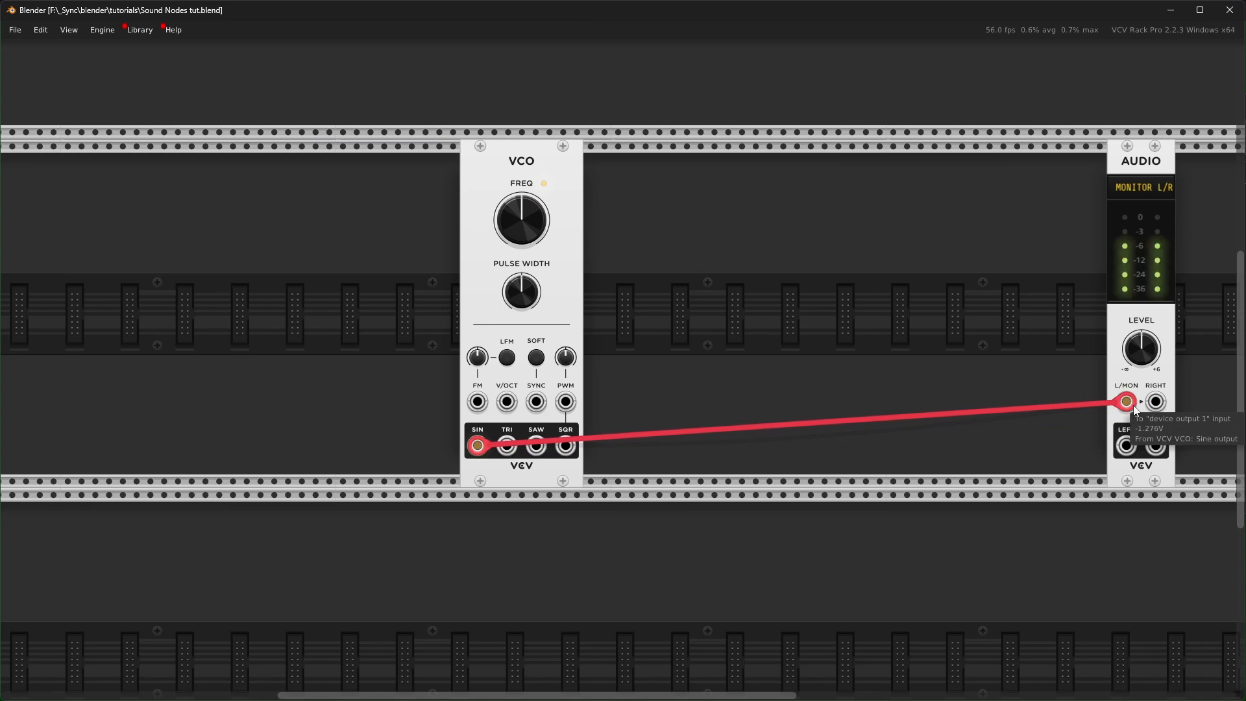
Add a VCV Scope between the VCO and Audio, feed the VCO's sine into its input 1, and adjust its trigger and time.
right_click(786, 380)
text(scope)
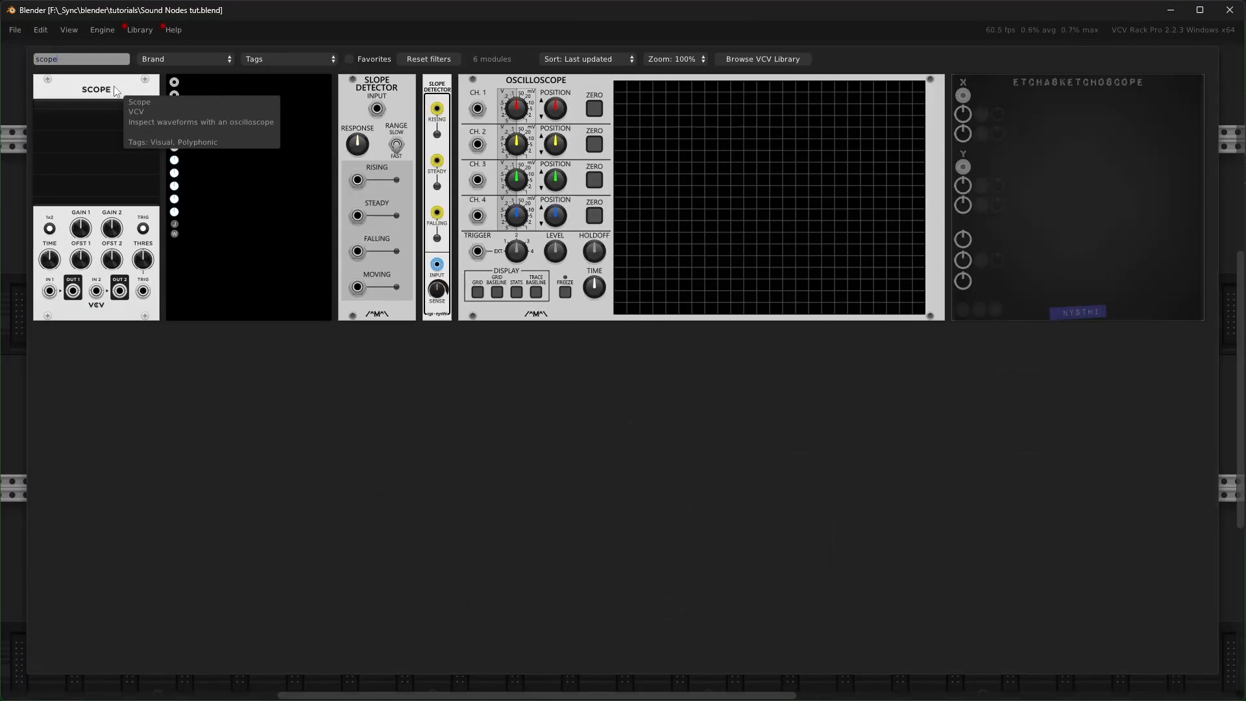
drag(115, 86, 867, 186)
drag(479, 446, 801, 446)
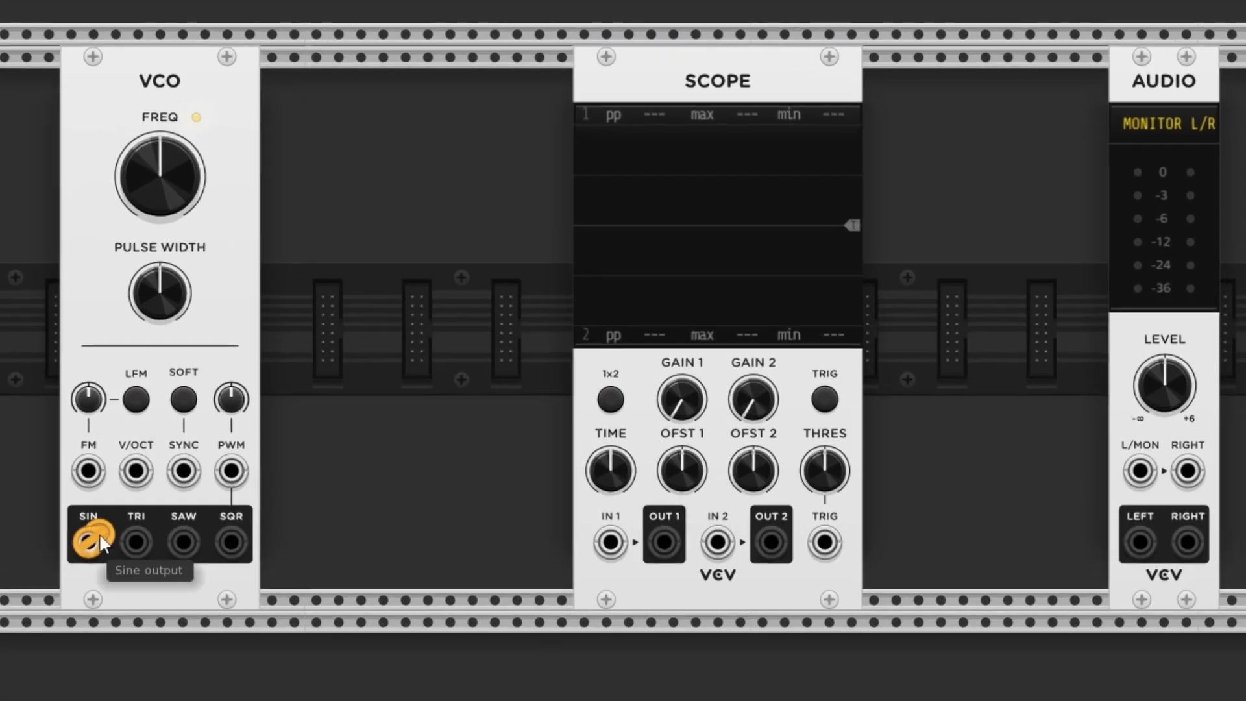
click(818, 410)
drag(602, 474, 602, 447)
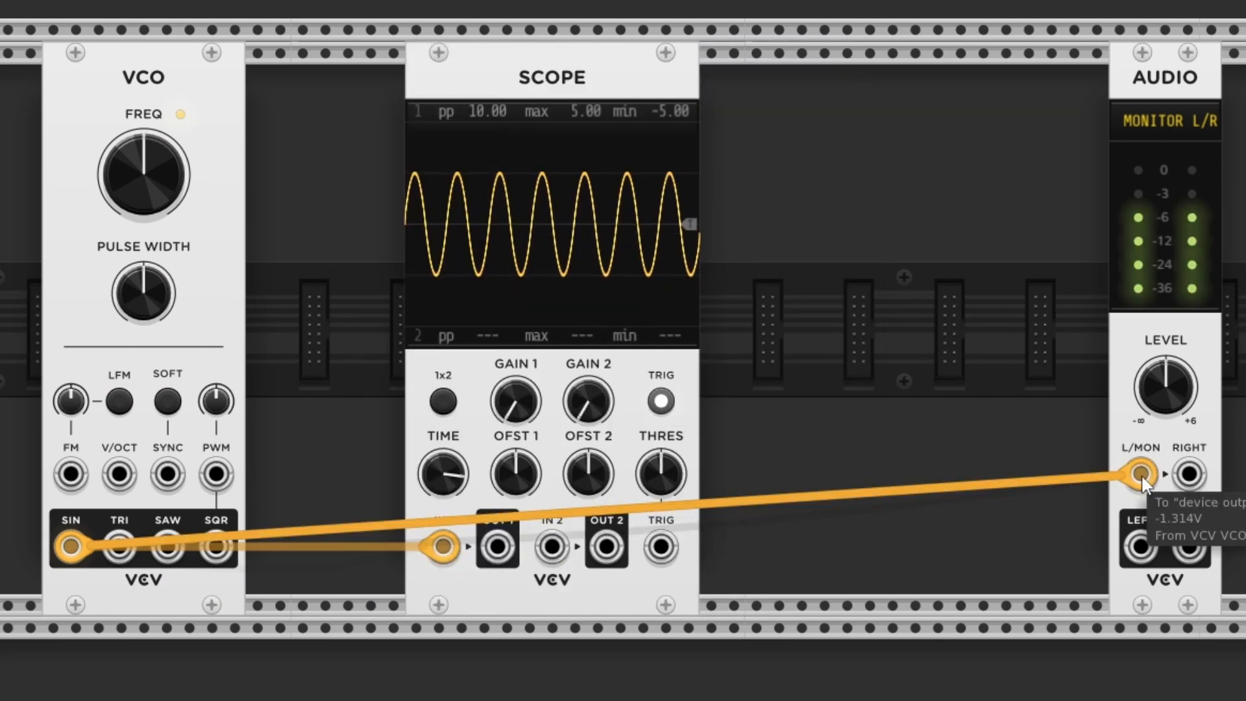
Replace the direct VCO cable at Audio's L/MON input with one from the Scope's output 1.
drag(1141, 477, 904, 629)
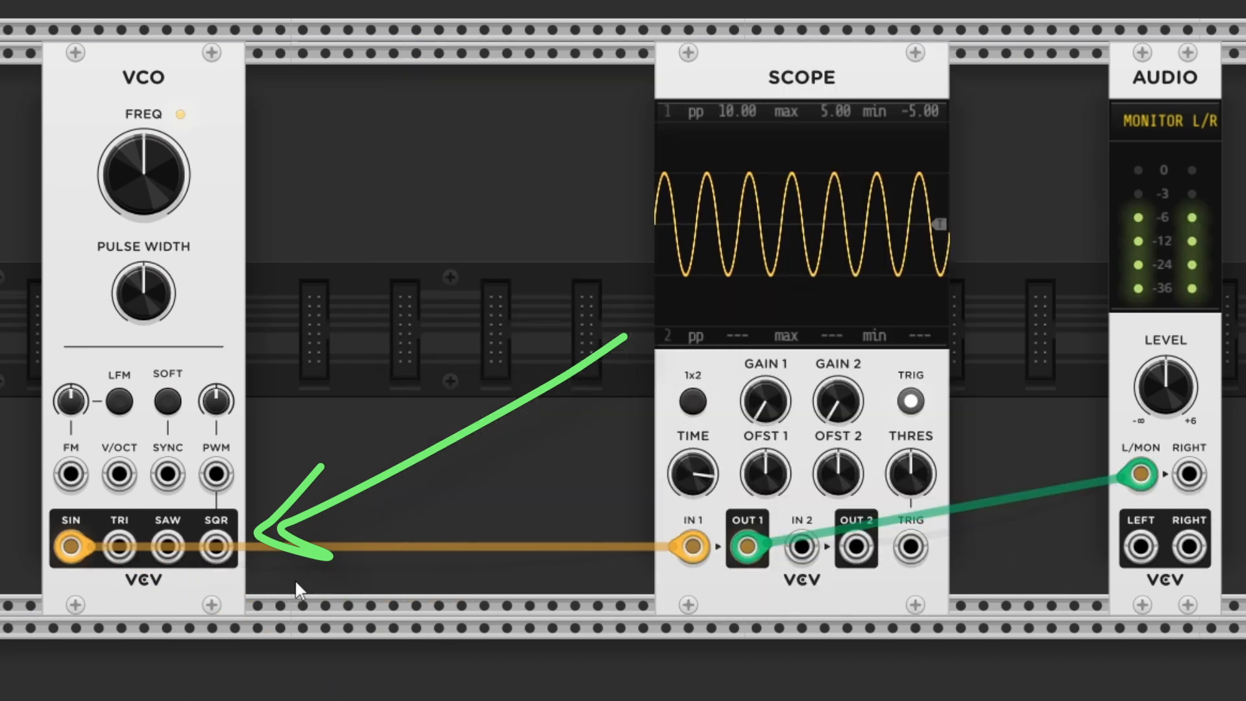
mouse_move(71, 546)
mouse_down()
mouse_move(172, 542)
mouse_move(174, 592)
mouse_move(216, 548)
mouse_move(61, 619)
mouse_move(71, 547)
mouse_up()
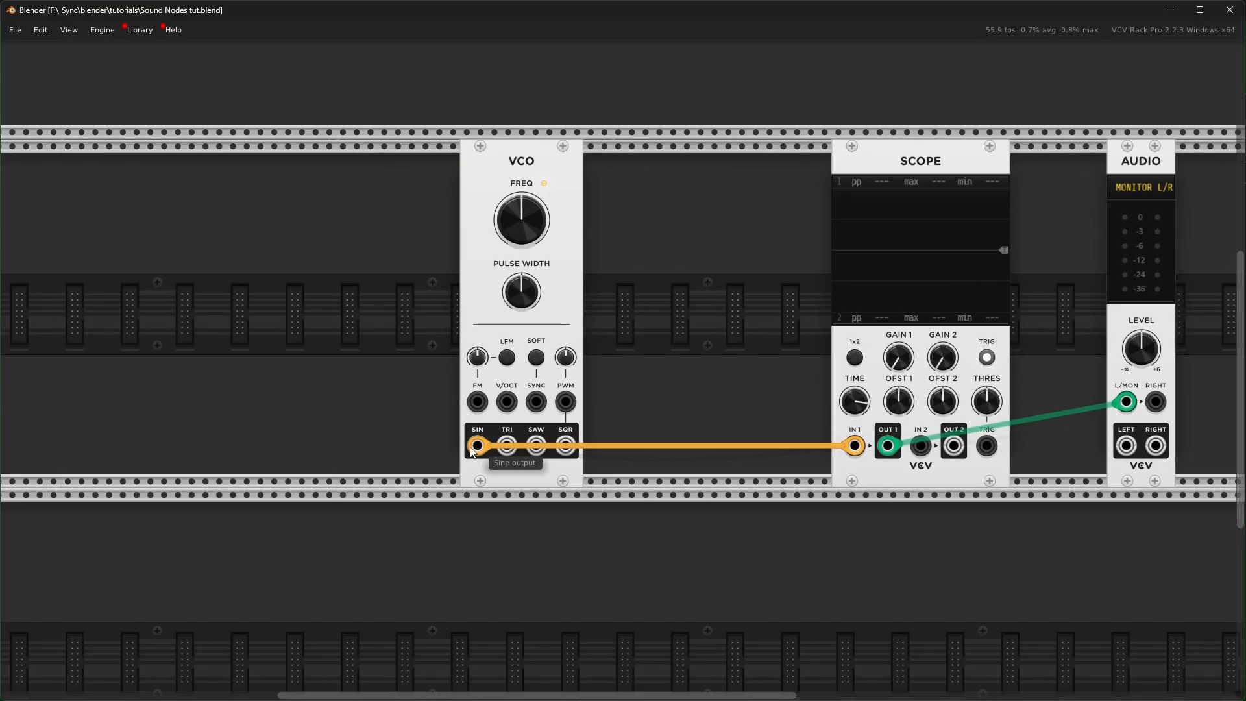
Search the module library for "vca" and place a VCV VCA between the VCO and the Scope.
right_click(520, 358)
text(vca)
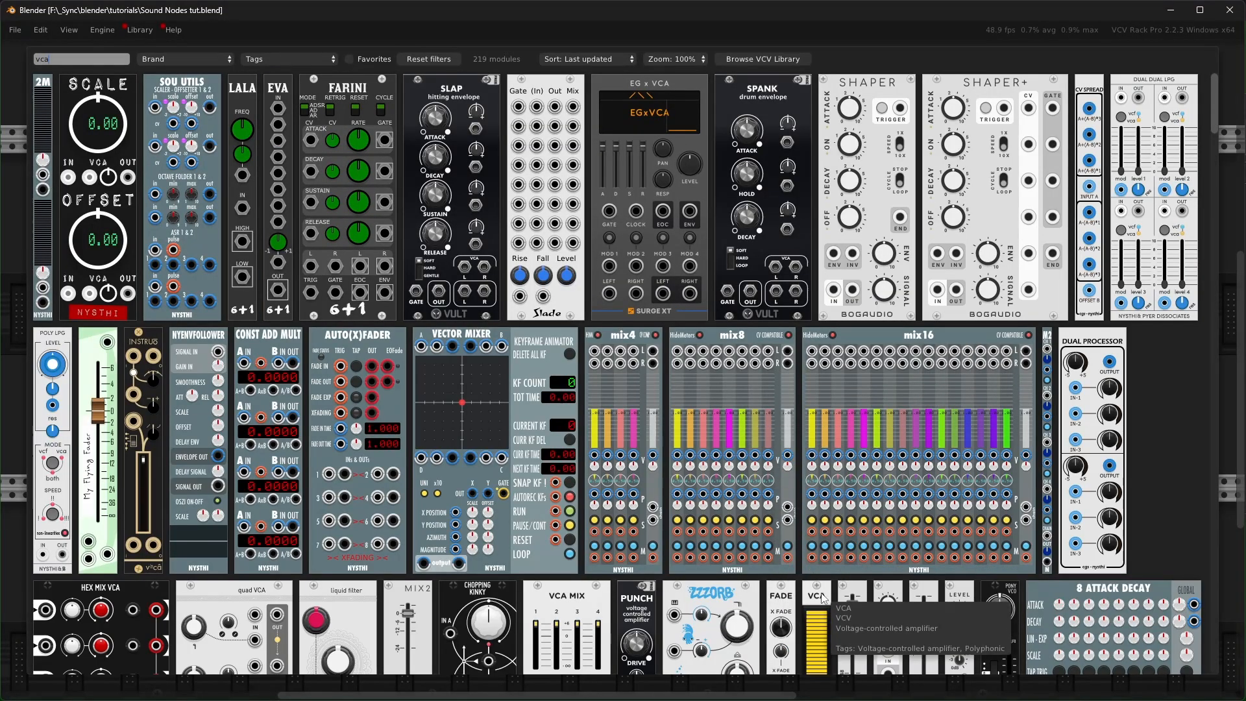
click(823, 595)
drag(822, 596, 743, 357)
Route the VCO's sine output into the VCA's IN, and the VCA's output to Scope input 1 and Audio L/MON.
drag(854, 446, 796, 411)
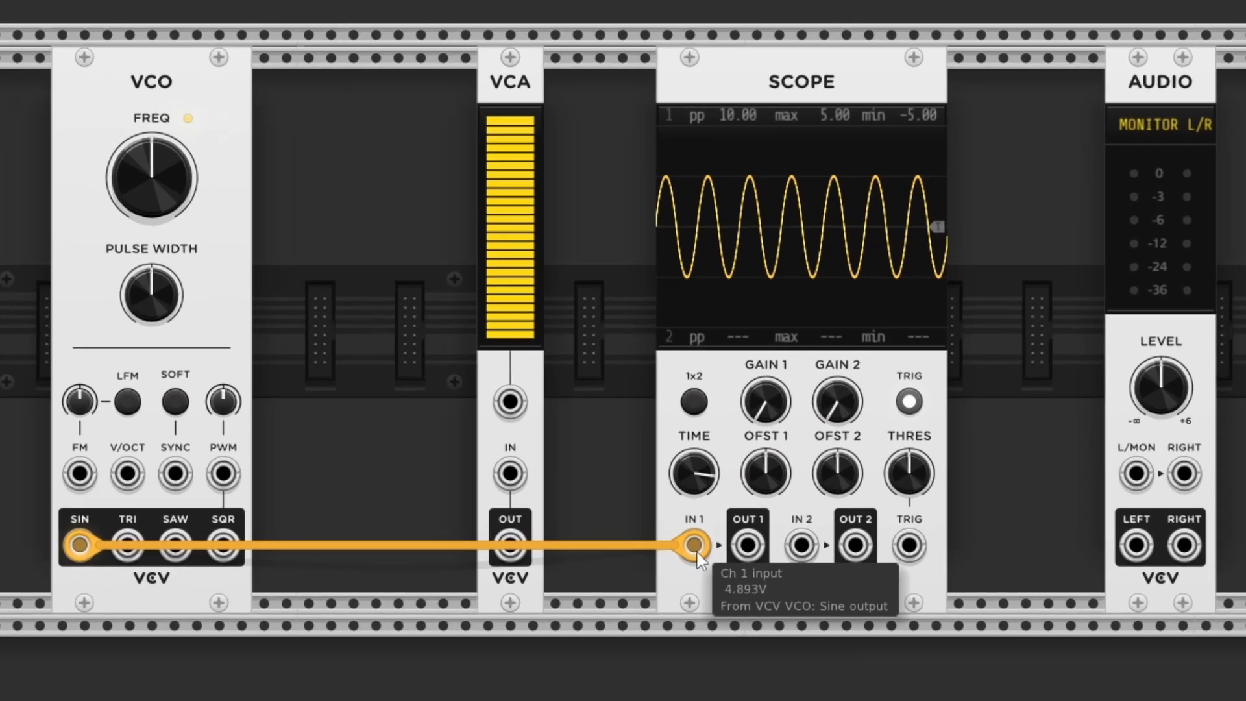
drag(592, 501, 499, 477)
drag(499, 550, 687, 550)
drag(499, 550, 1136, 479)
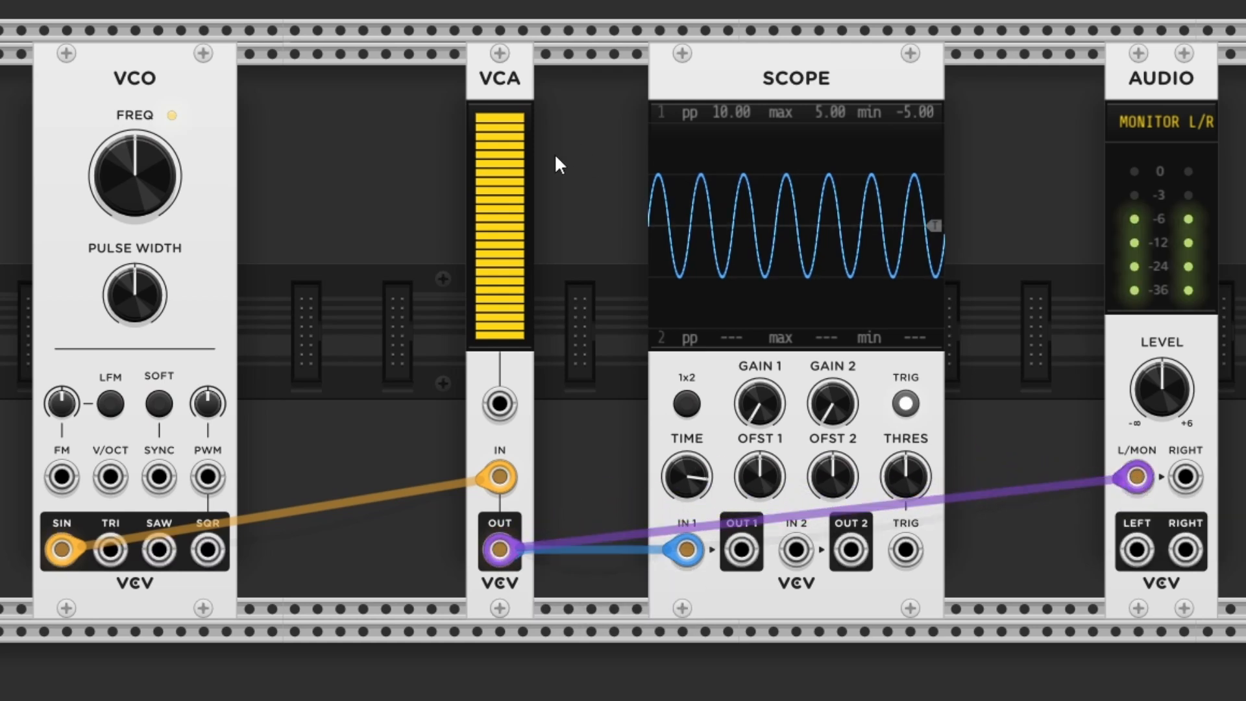
Try out the VCA level and raise the VCO frequency to about 1419.5 Hz, then reset the frequency to its default.
mouse_move(500, 124)
mouse_down()
mouse_move(500, 324)
mouse_move(500, 113)
mouse_up()
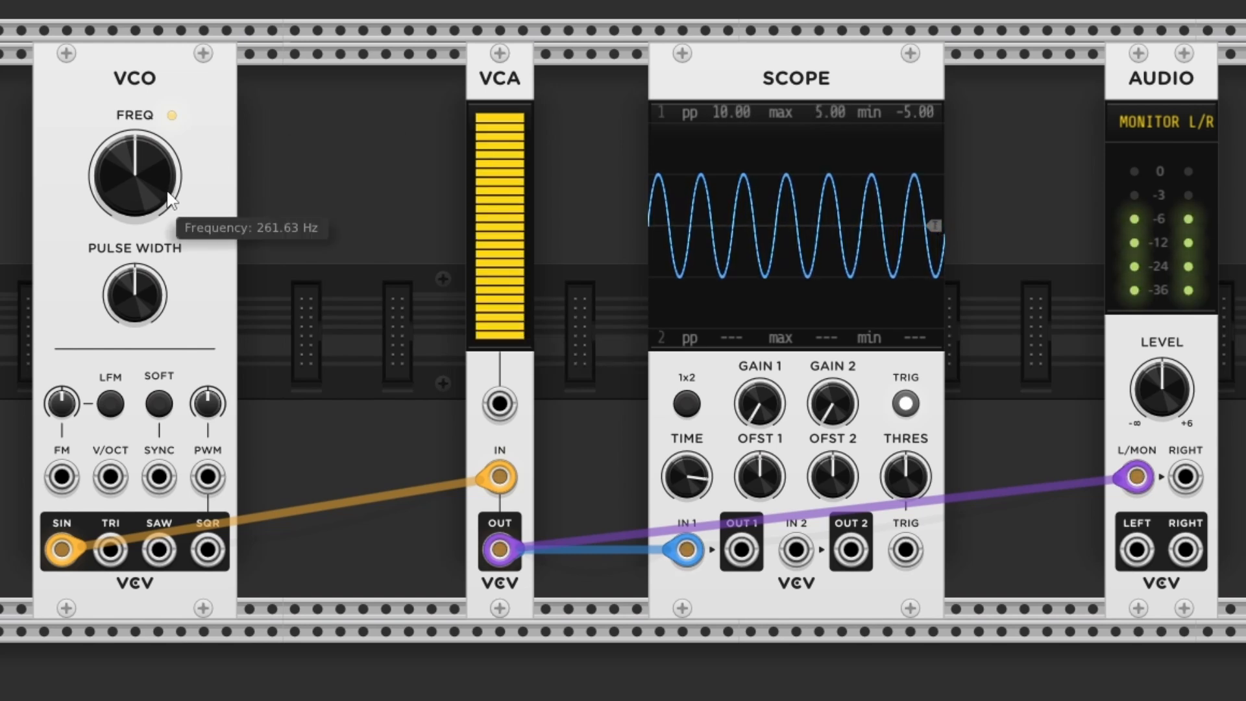
drag(135, 176, 150, 136)
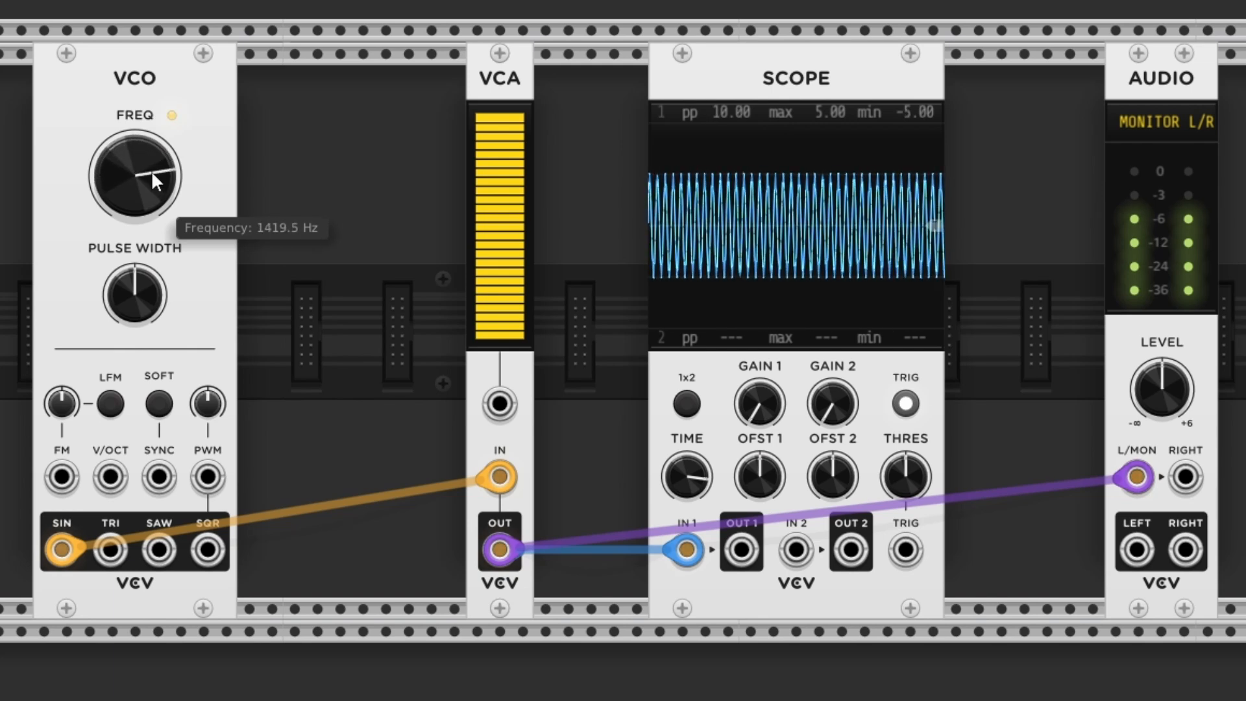
double_click(151, 172)
Lower the VCA level to 0% and duplicate the VCO, placing the copy directly left of the original.
drag(500, 260, 500, 312)
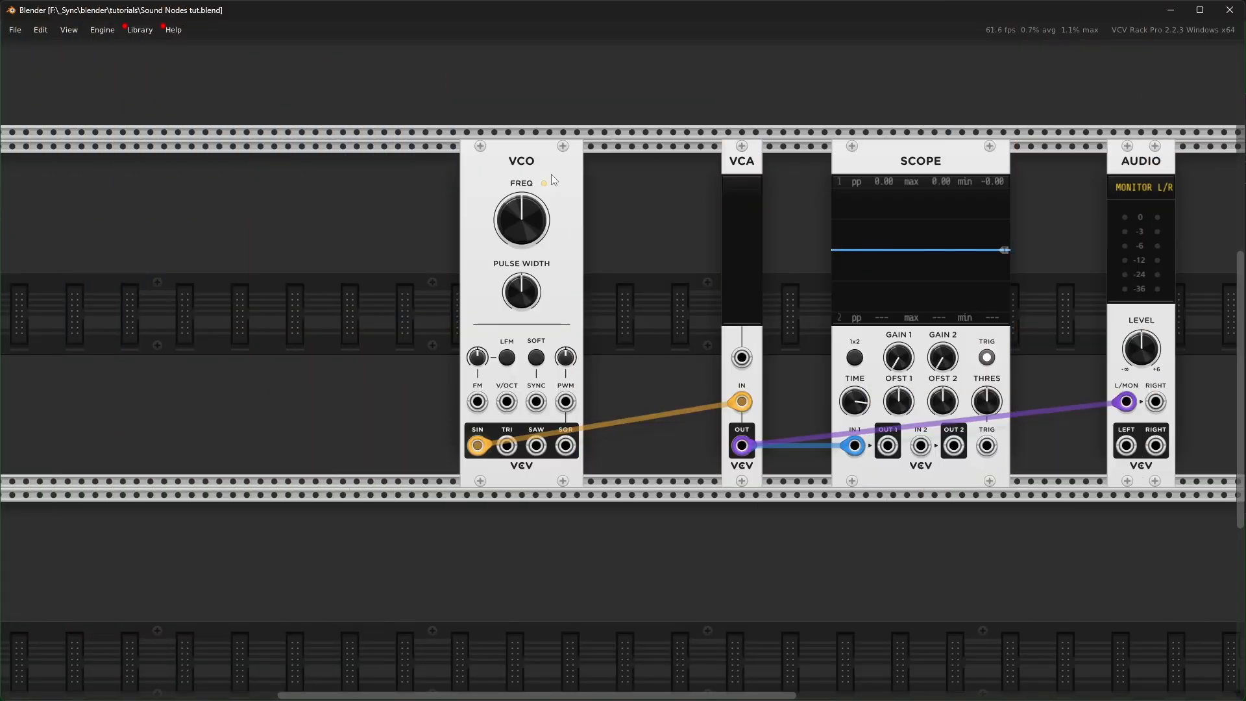
key(ctrl+d)
drag(642, 169, 359, 221)
drag(359, 220, 400, 222)
Patch the right VCO's sine output to Scope input 1 and the left VCO's sine output to Scope input 2.
drag(478, 446, 852, 450)
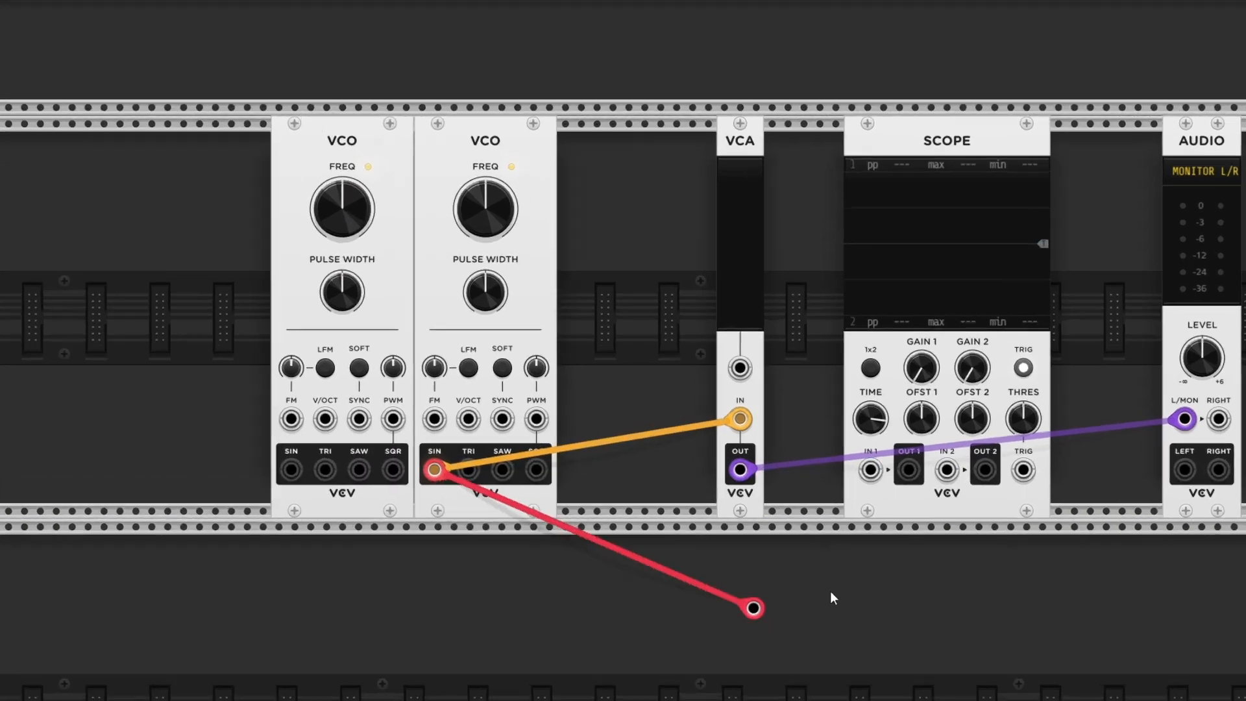
mouse_move(104, 542)
mouse_down()
mouse_move(172, 654)
mouse_move(971, 578)
mouse_move(1032, 555)
mouse_up()
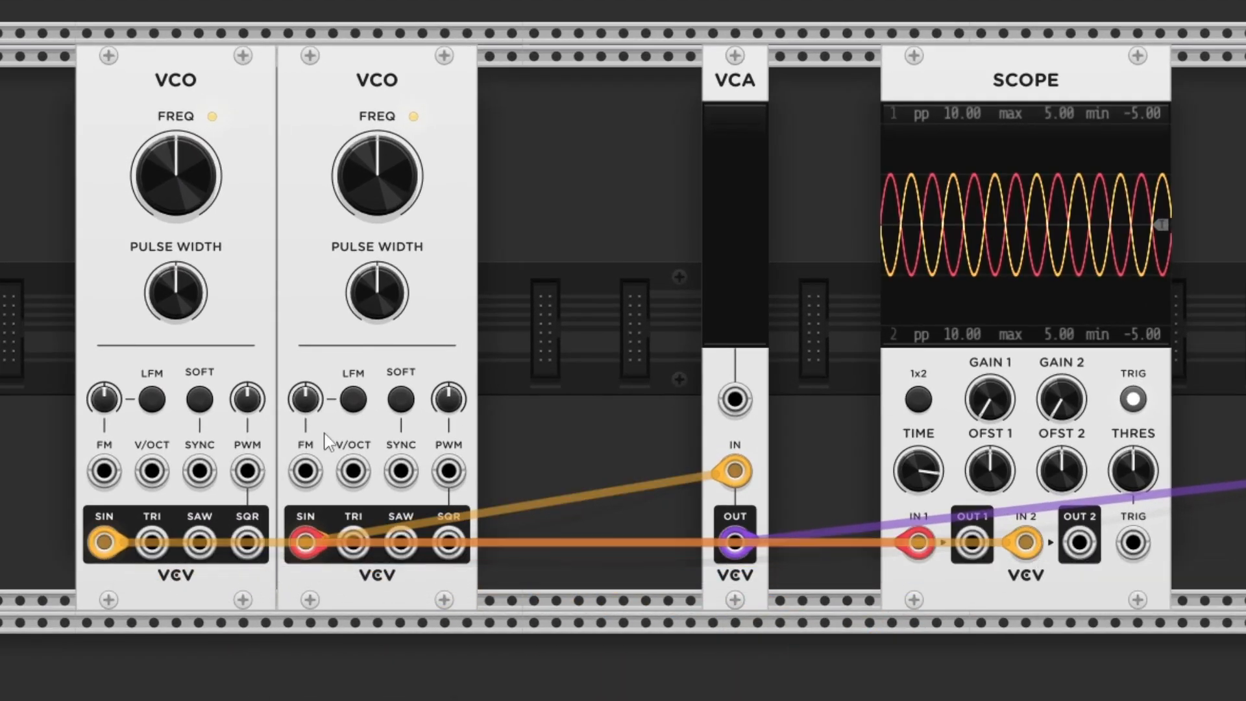
Detune the left VCO to about 255.79 Hz, reset it to its default, and nudge its frequency slightly again.
drag(178, 174, 178, 183)
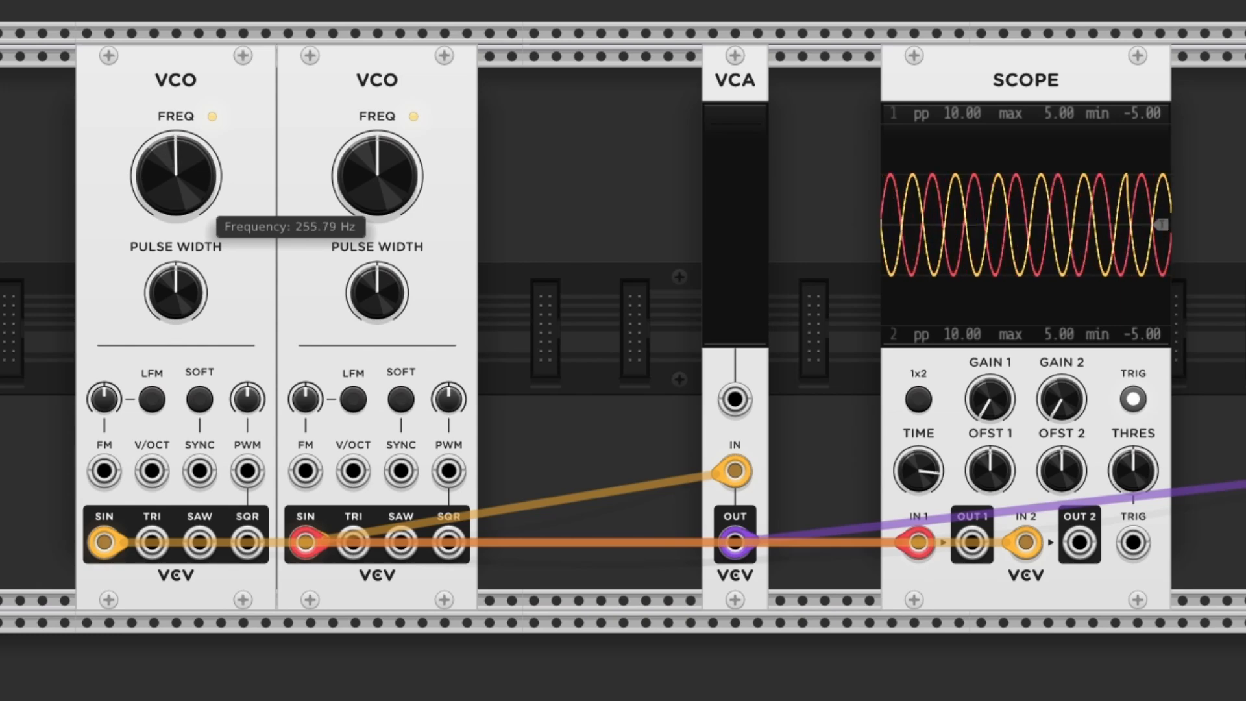
double_click(184, 181)
drag(185, 181, 185, 172)
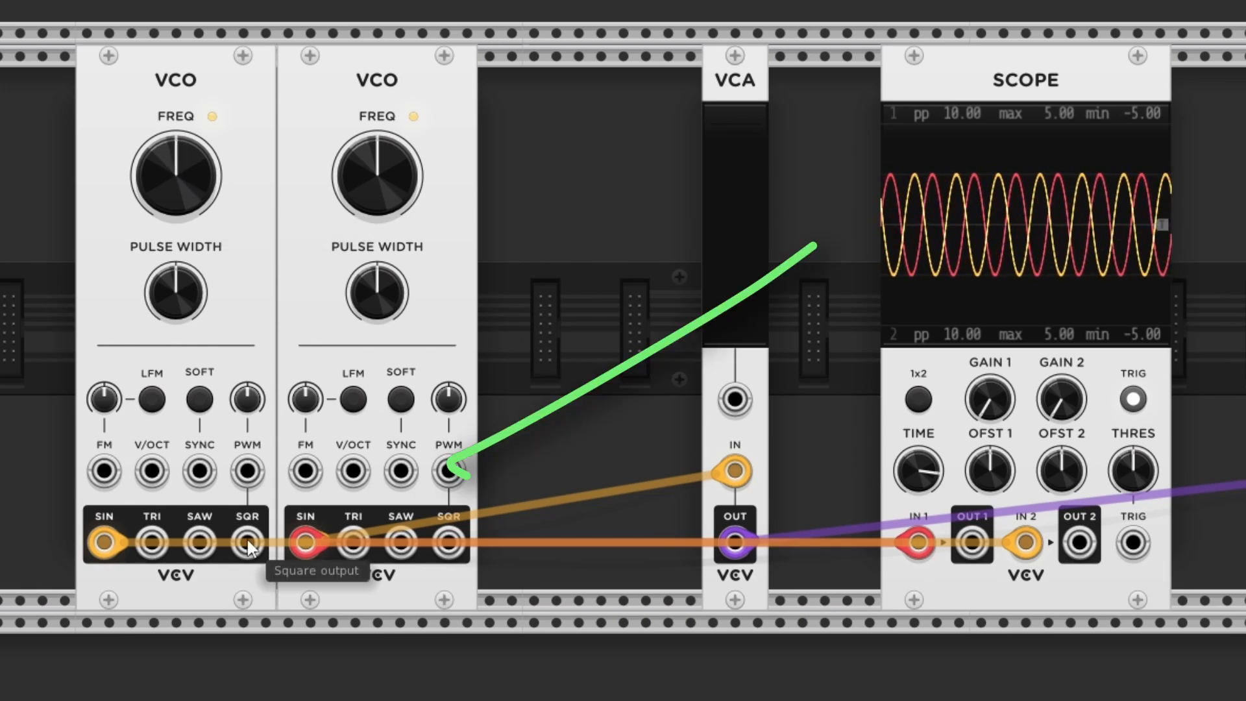
Patch the left VCO's sine and square outputs to the right VCO's FM and SYNC inputs, and raise the VCA level to full.
drag(250, 547, 401, 471)
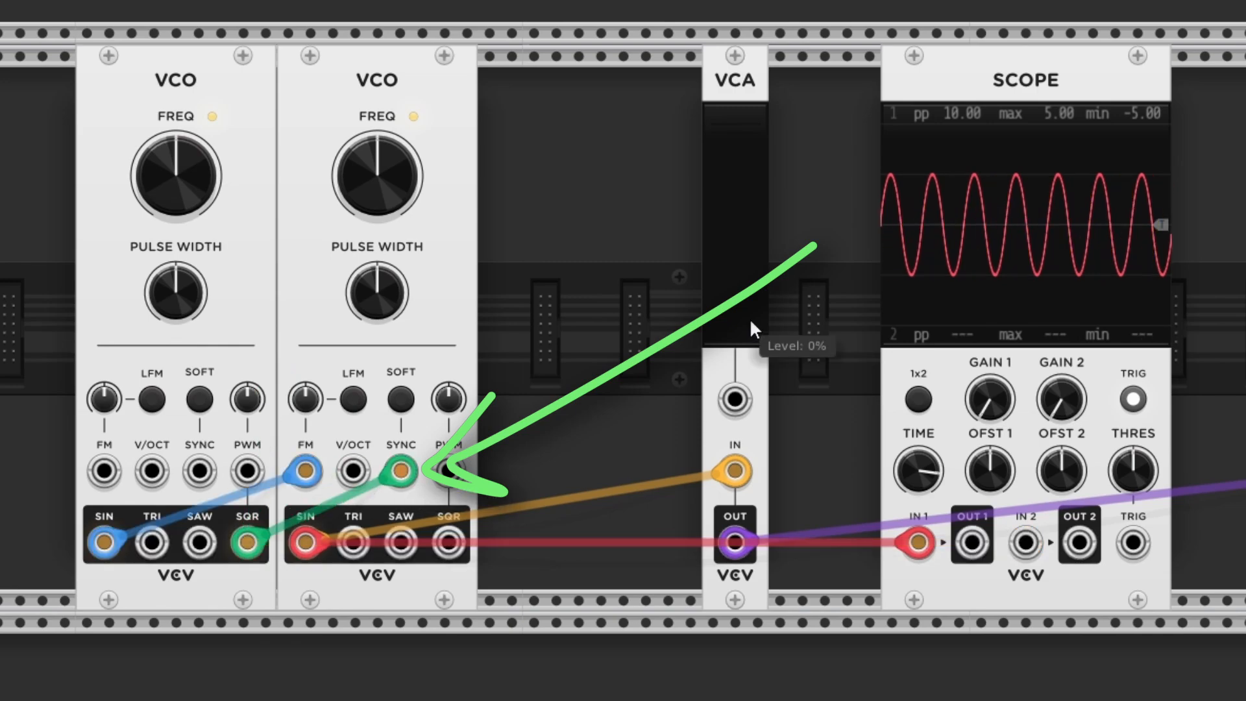
drag(753, 329, 753, 109)
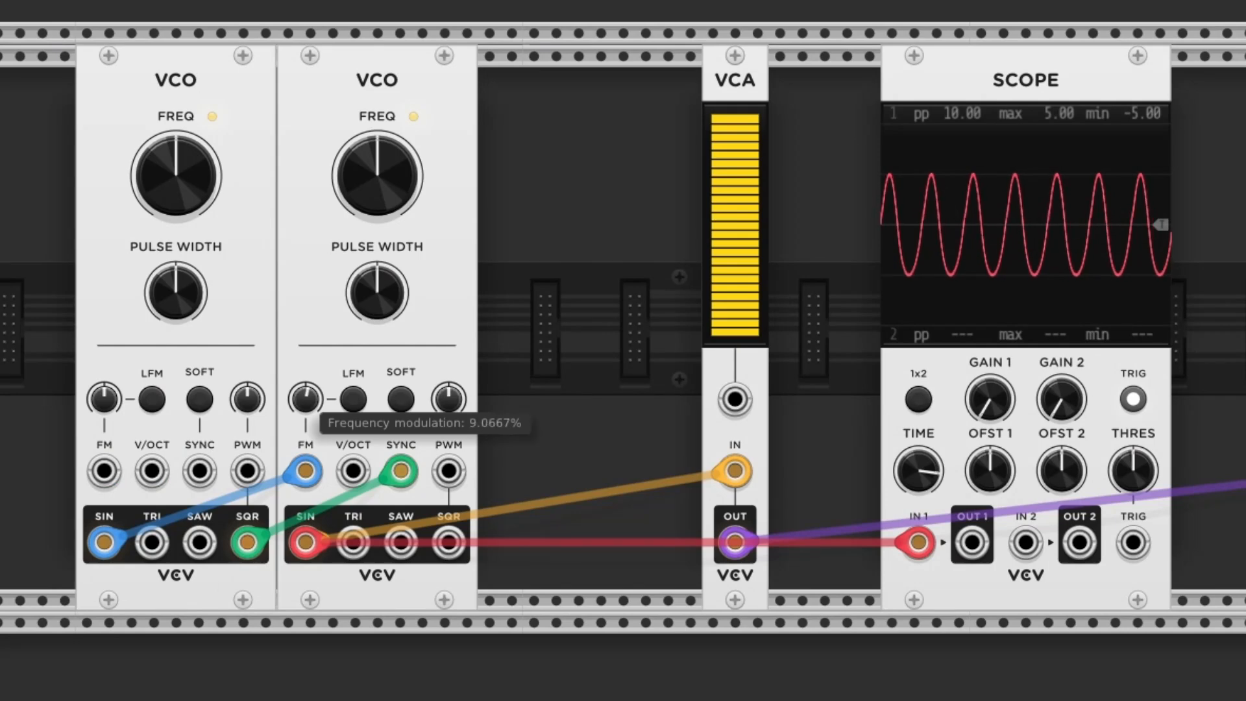
Sweep the right VCO's frequency modulation amount, reset it, and raise it to 100%.
drag(305, 398, 305, 353)
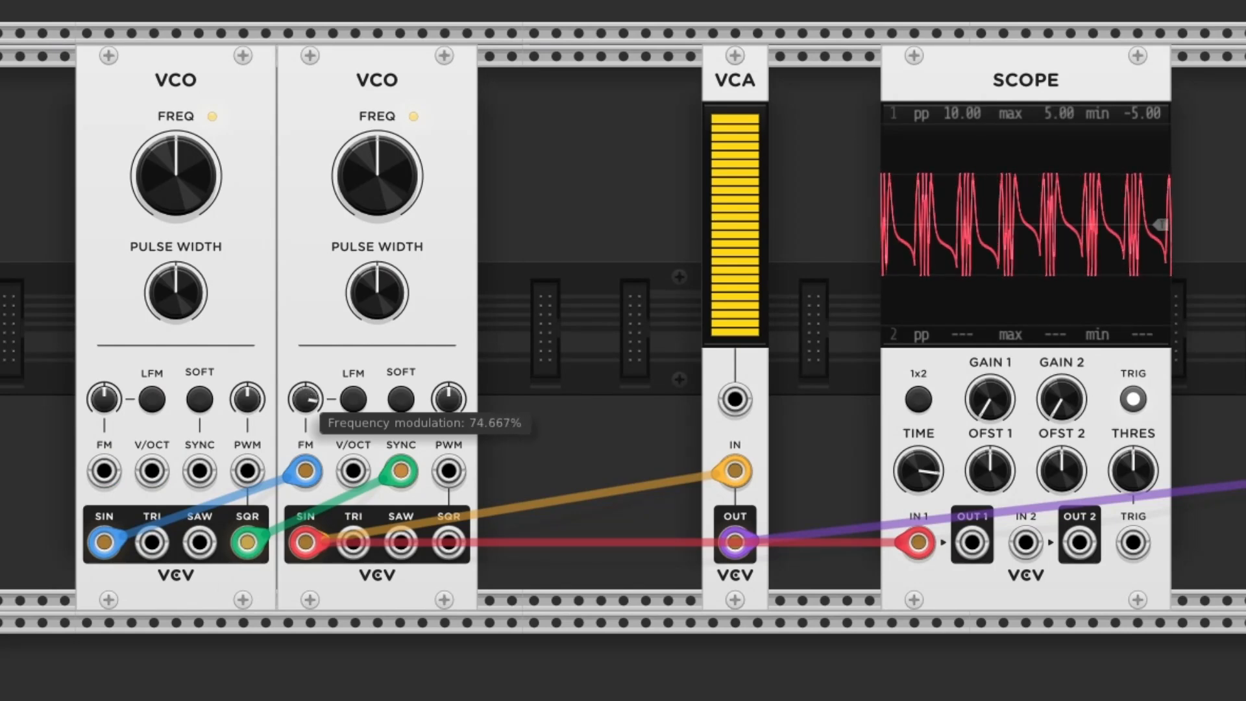
drag(305, 399, 305, 422)
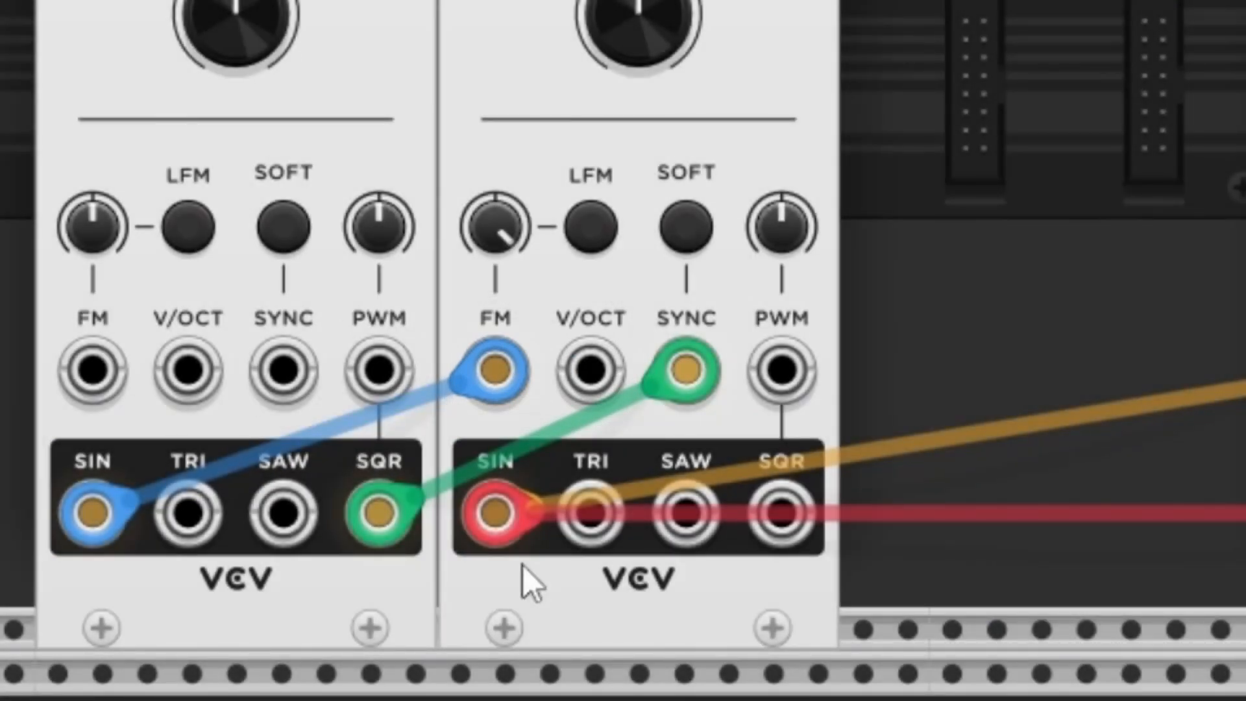
double_click(484, 227)
drag(495, 228, 495, 198)
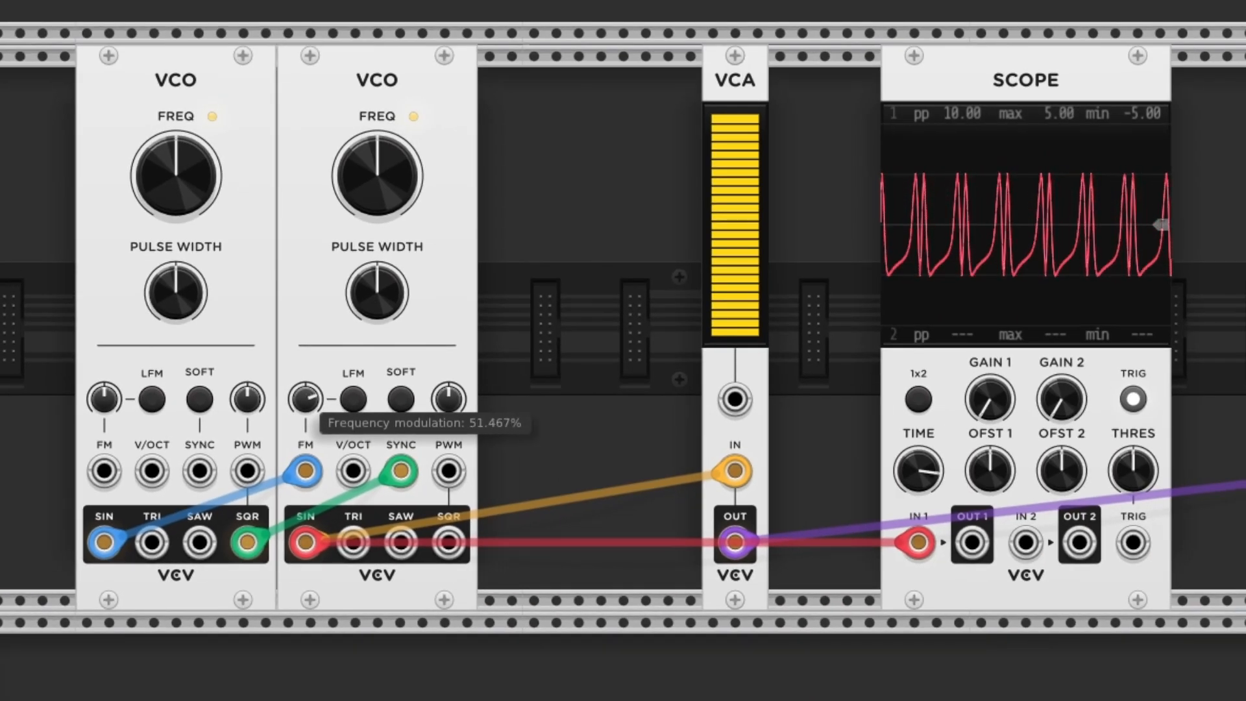
drag(305, 399, 305, 381)
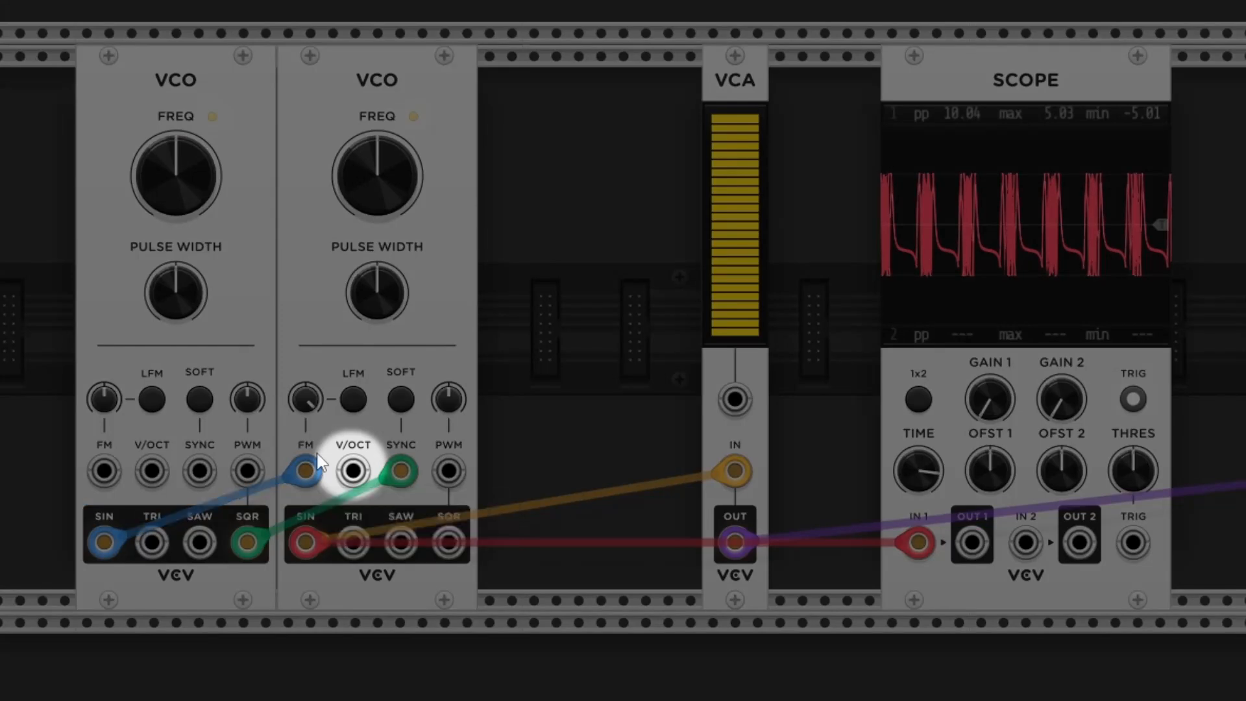
Move the left VCO's sine cable from the right VCO's FM input to V/OCT and lower the left VCO to about 23.4 Hz.
drag(305, 471, 353, 471)
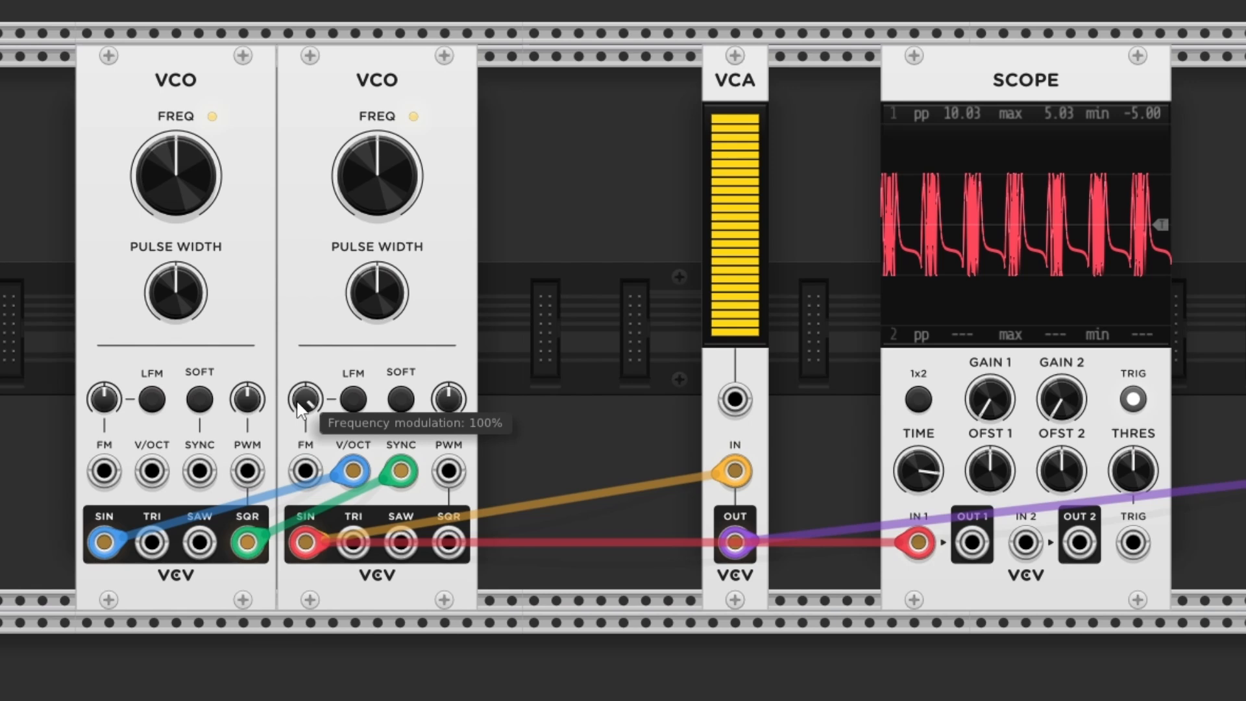
drag(190, 202, 189, 208)
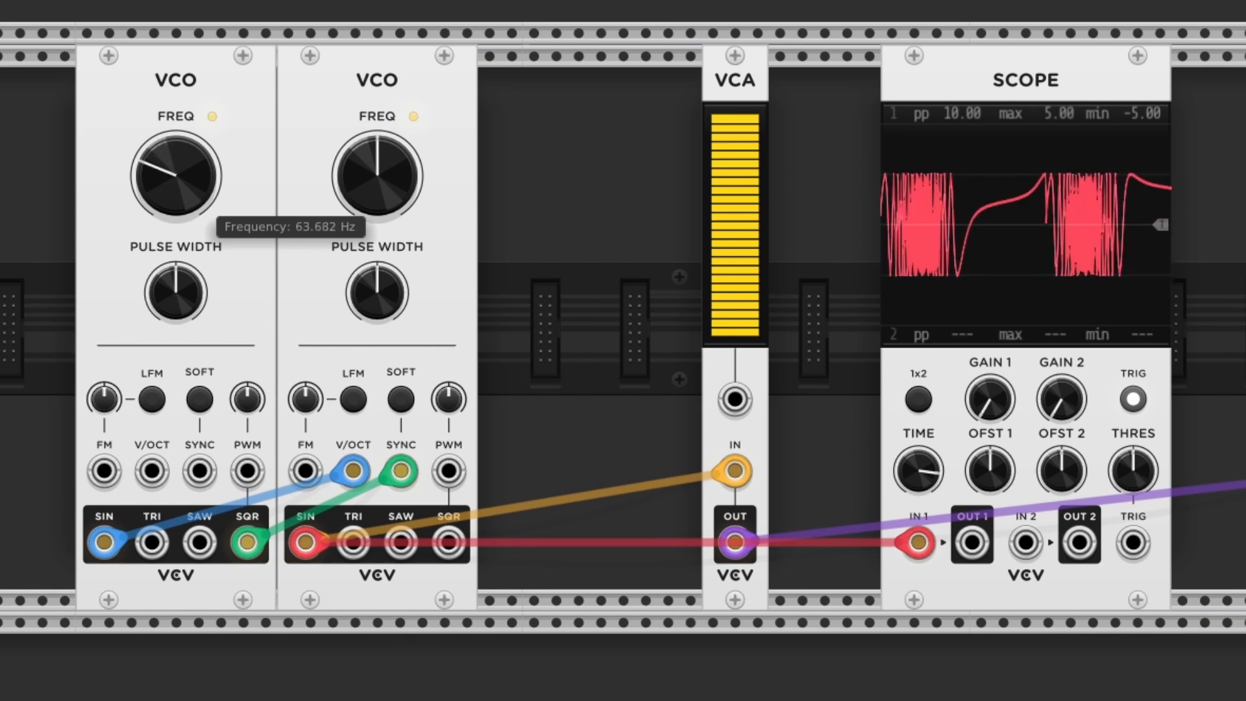
drag(189, 208, 189, 214)
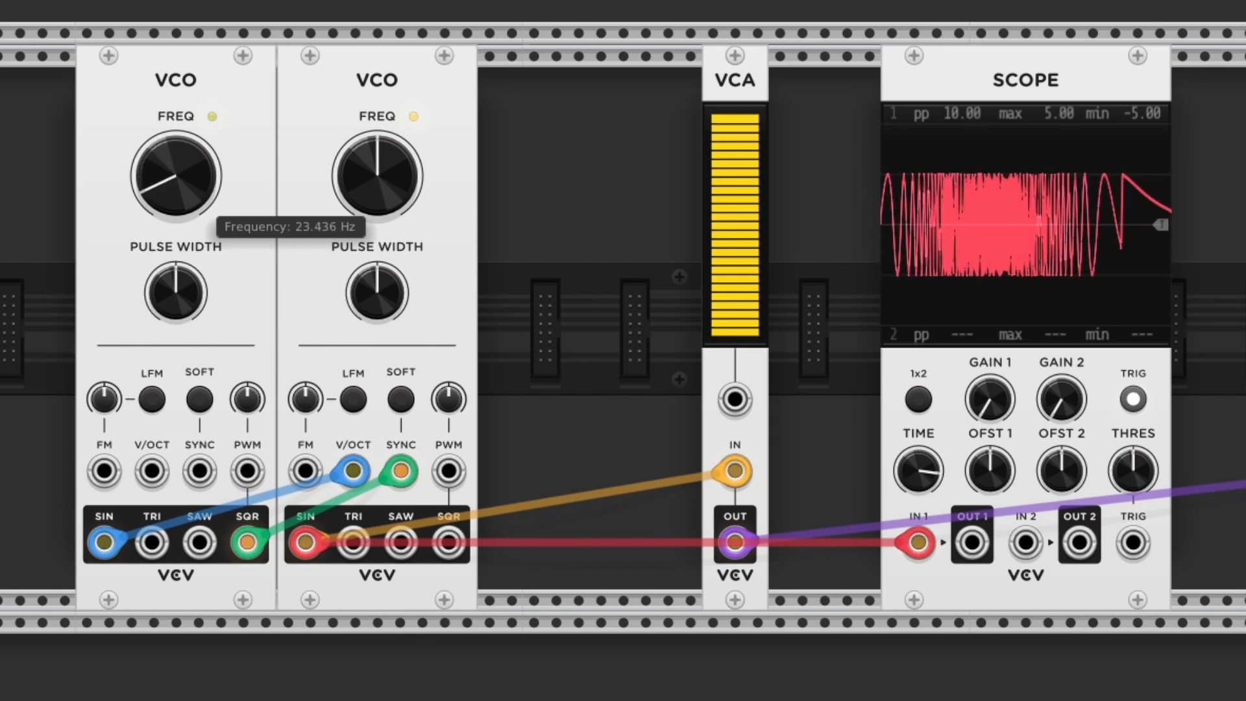
Lower the right VCO's frequency to about 39.7 Hz and fine-tune the frequencies of both VCOs.
drag(389, 182, 389, 199)
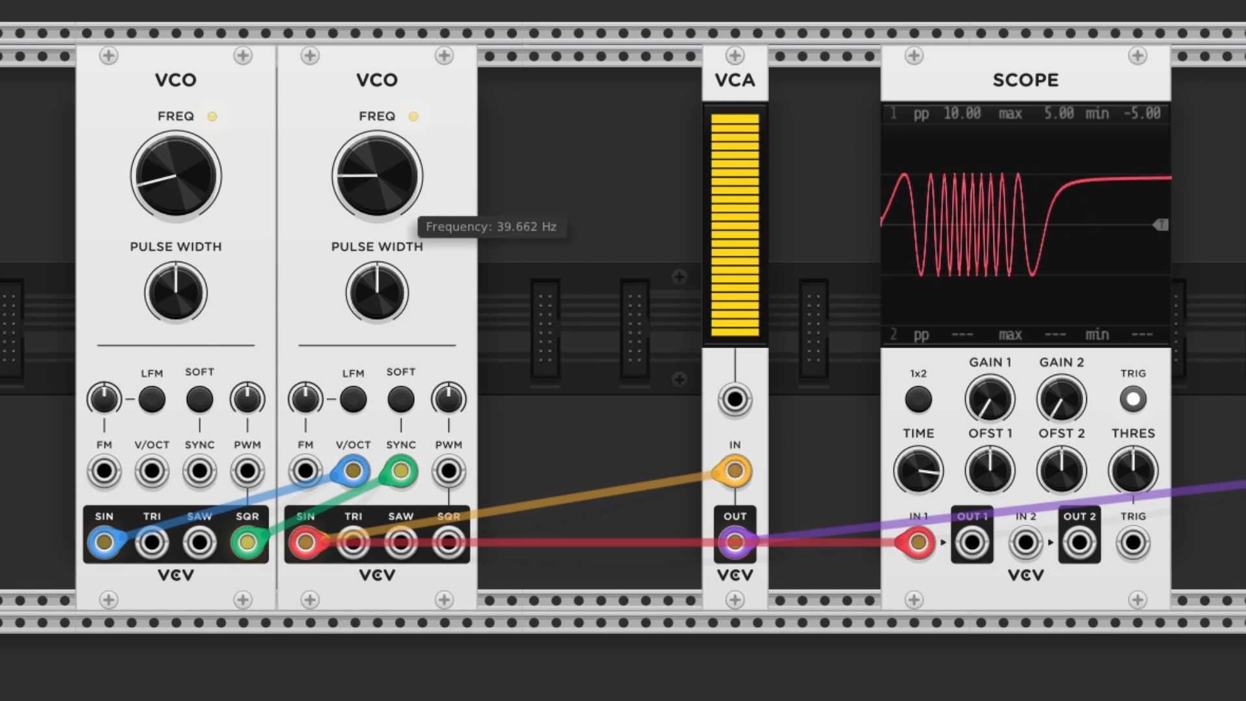
mouse_move(181, 195)
mouse_down()
mouse_move(181, 149)
mouse_move(182, 178)
mouse_up()
drag(384, 178, 384, 201)
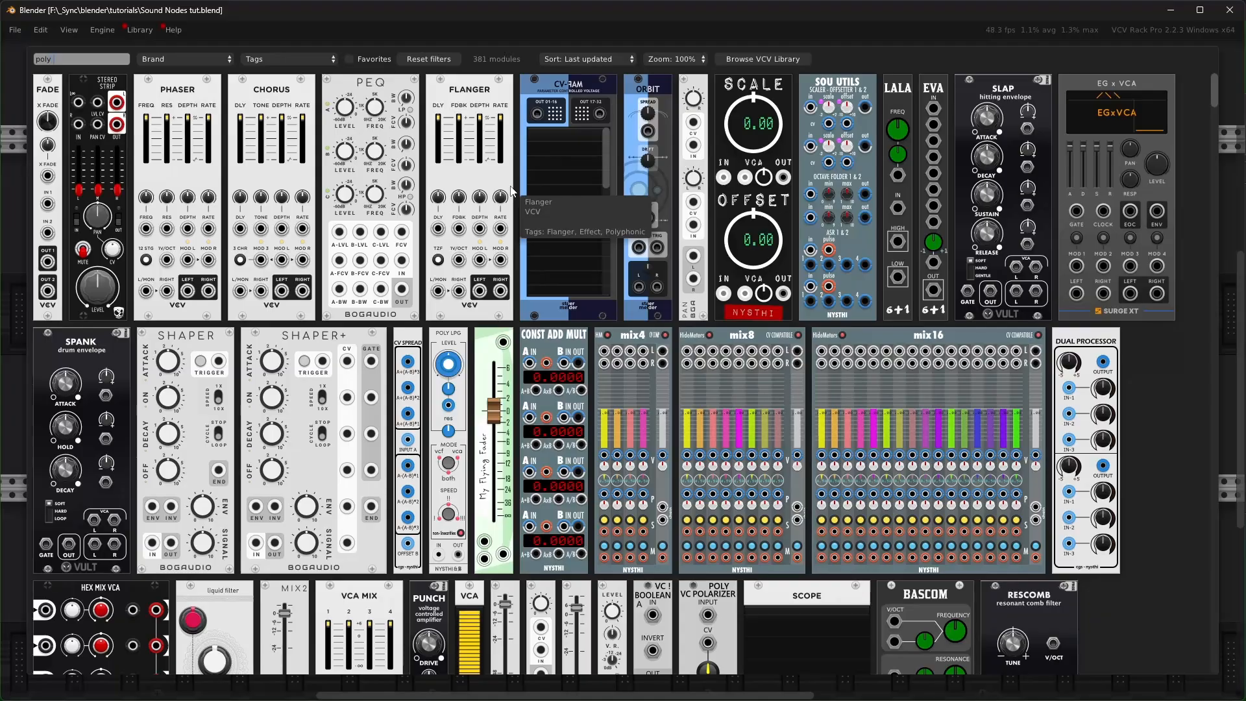
Add the NYSTHI Poly AD envelope directly left of the VCA and patch its ENV OUT to Scope input 1.
text(ad)
drag(166, 96, 703, 192)
mouse_move(673, 572)
mouse_down()
mouse_move(943, 635)
mouse_move(912, 556)
mouse_up()
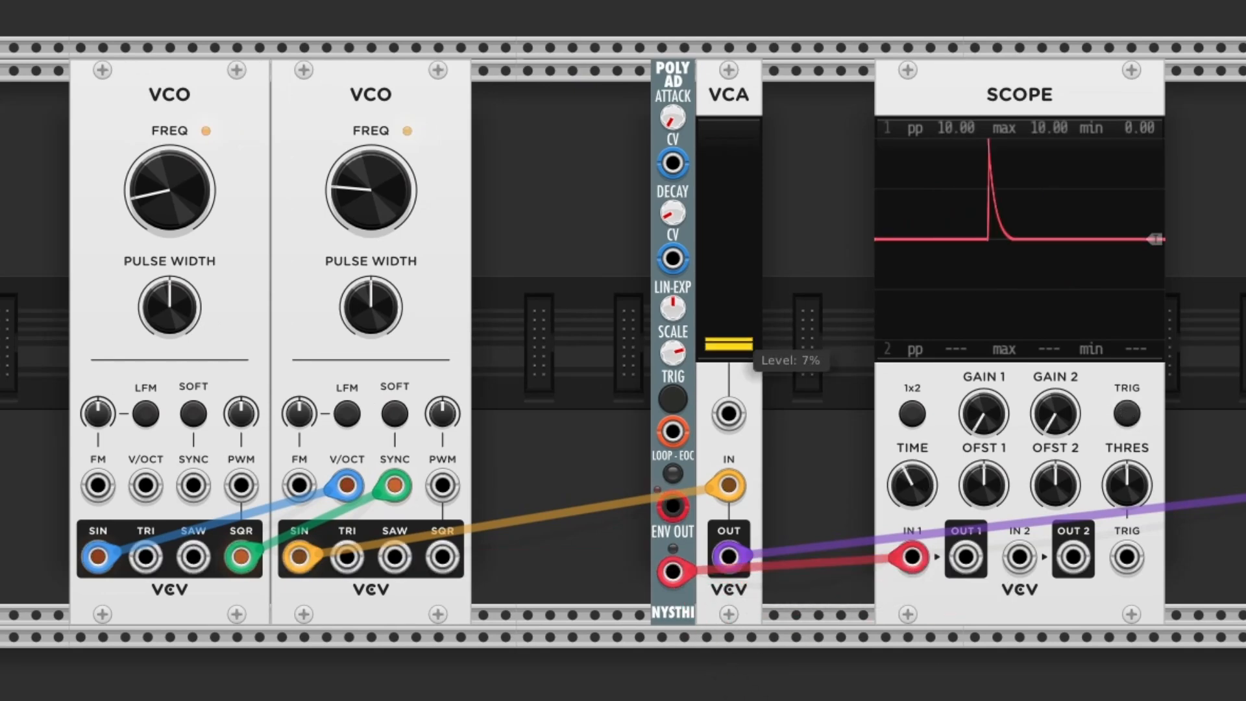
Raise the VCA level to full and patch the Poly AD's ENV OUT to the VCA's CV input.
drag(729, 328, 728, 247)
drag(673, 572, 728, 413)
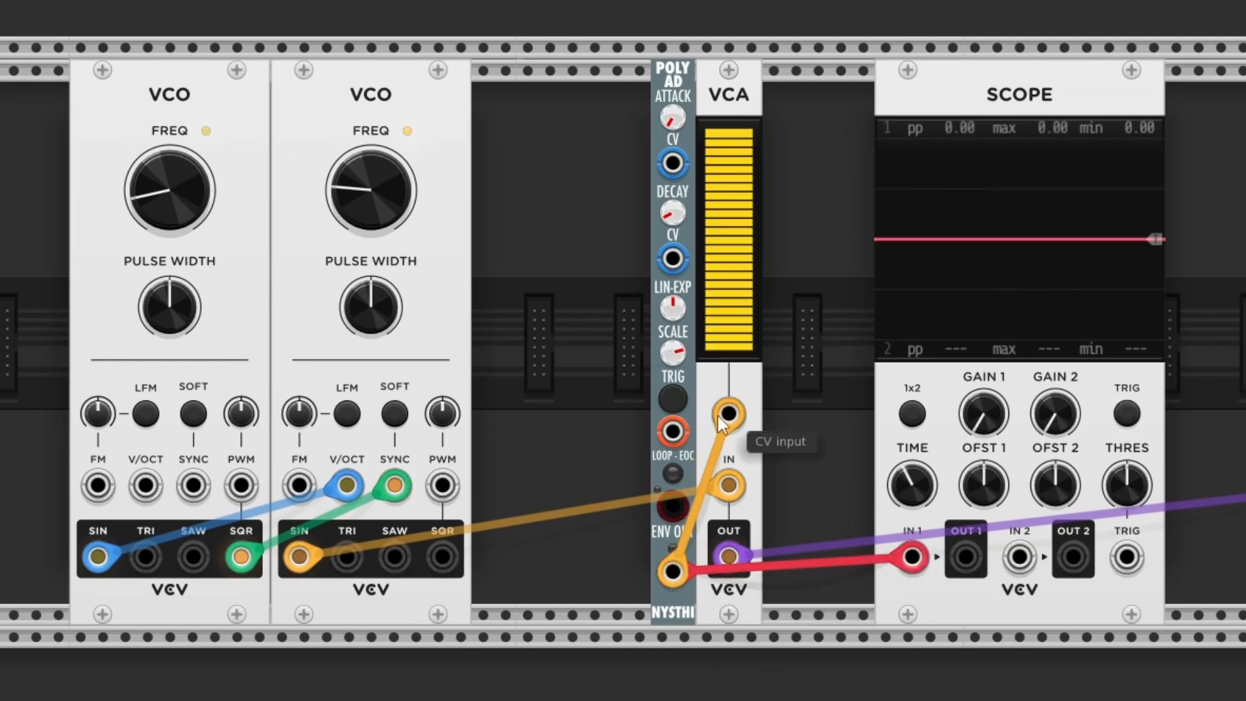
Trigger the Poly AD envelope manually several times to test how it opens the VCA.
click(673, 398)
click(685, 394)
click(684, 394)
click(684, 393)
click(685, 393)
click(684, 394)
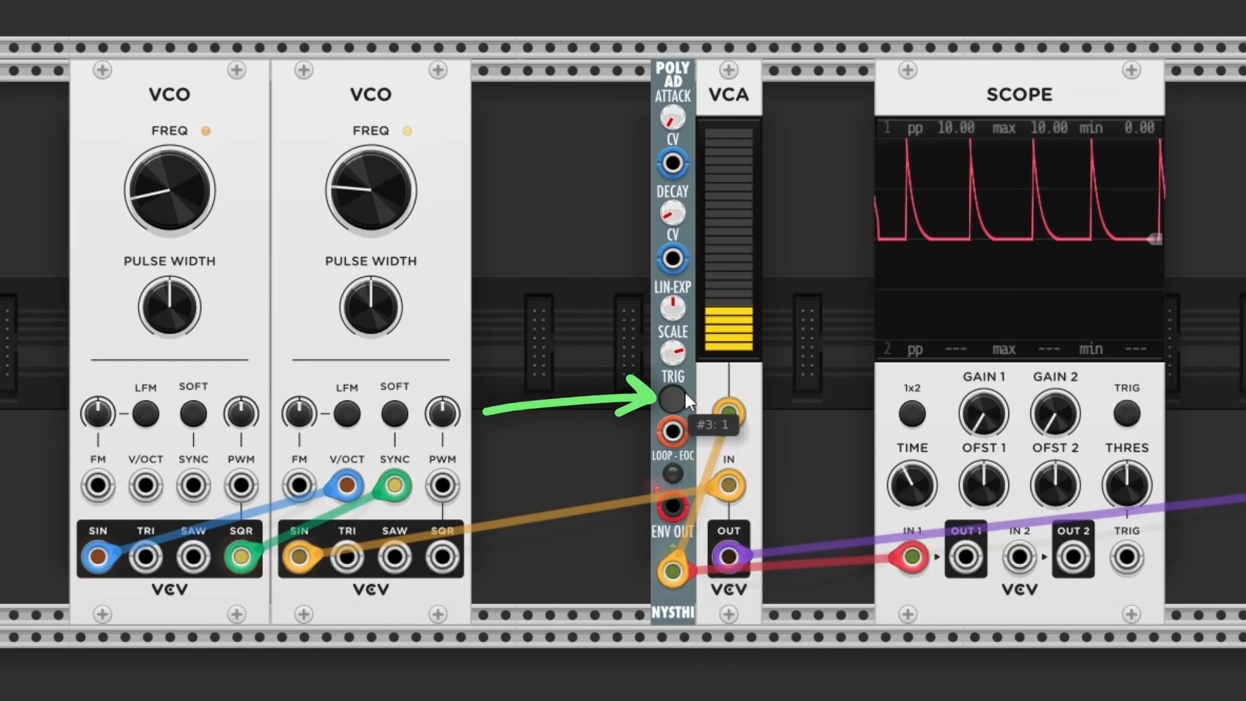
click(685, 394)
click(684, 393)
Lengthen the Poly AD's decay to about 0.6 with a short attack, triggering the envelope to test it.
drag(673, 213, 673, 205)
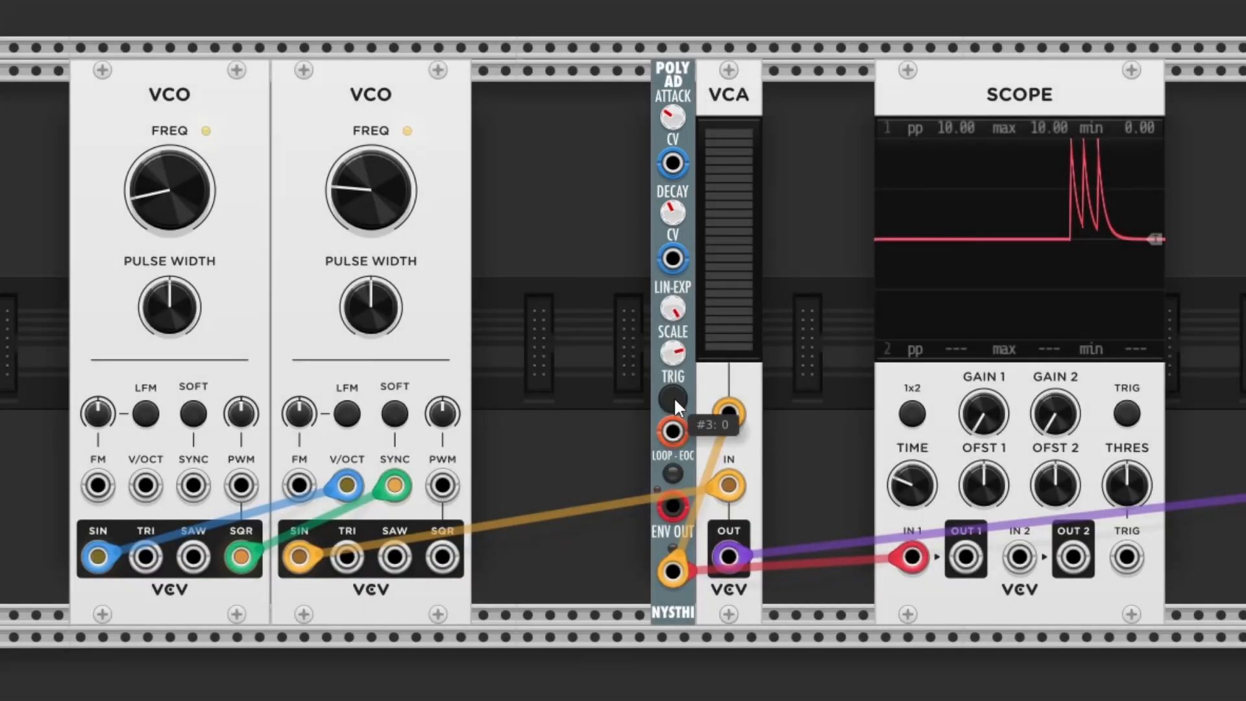
click(674, 395)
drag(672, 118, 672, 137)
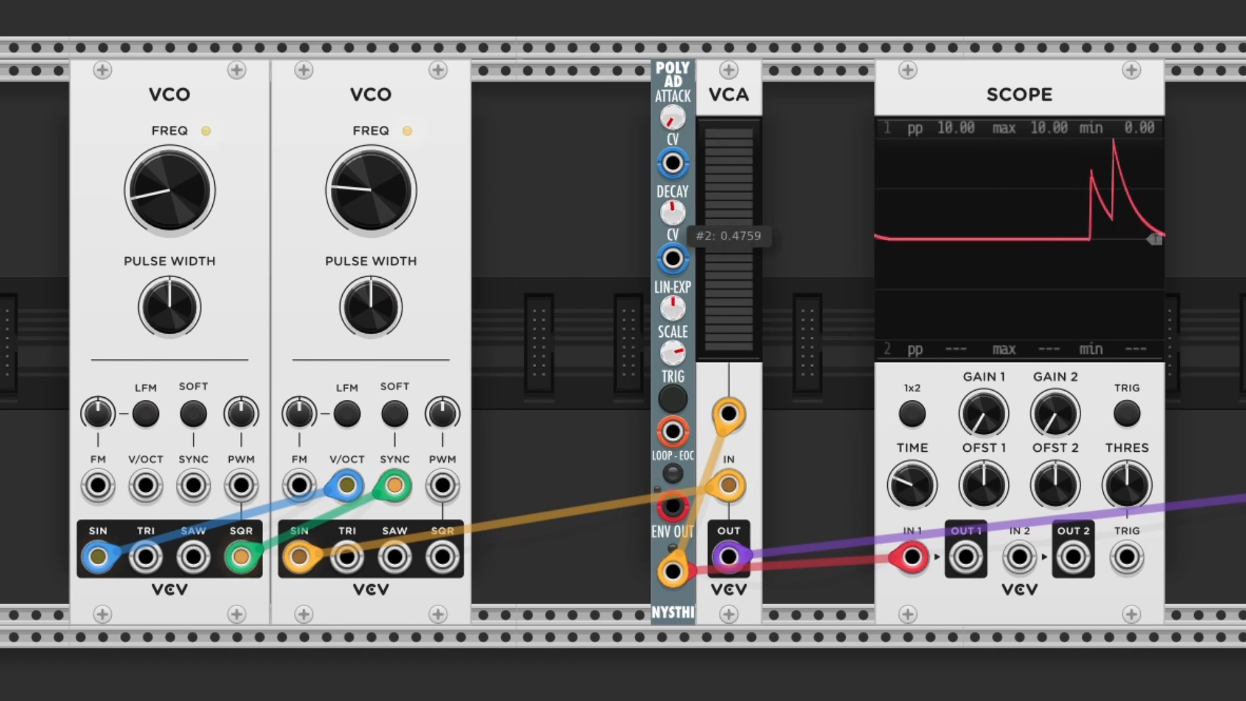
drag(673, 211, 672, 207)
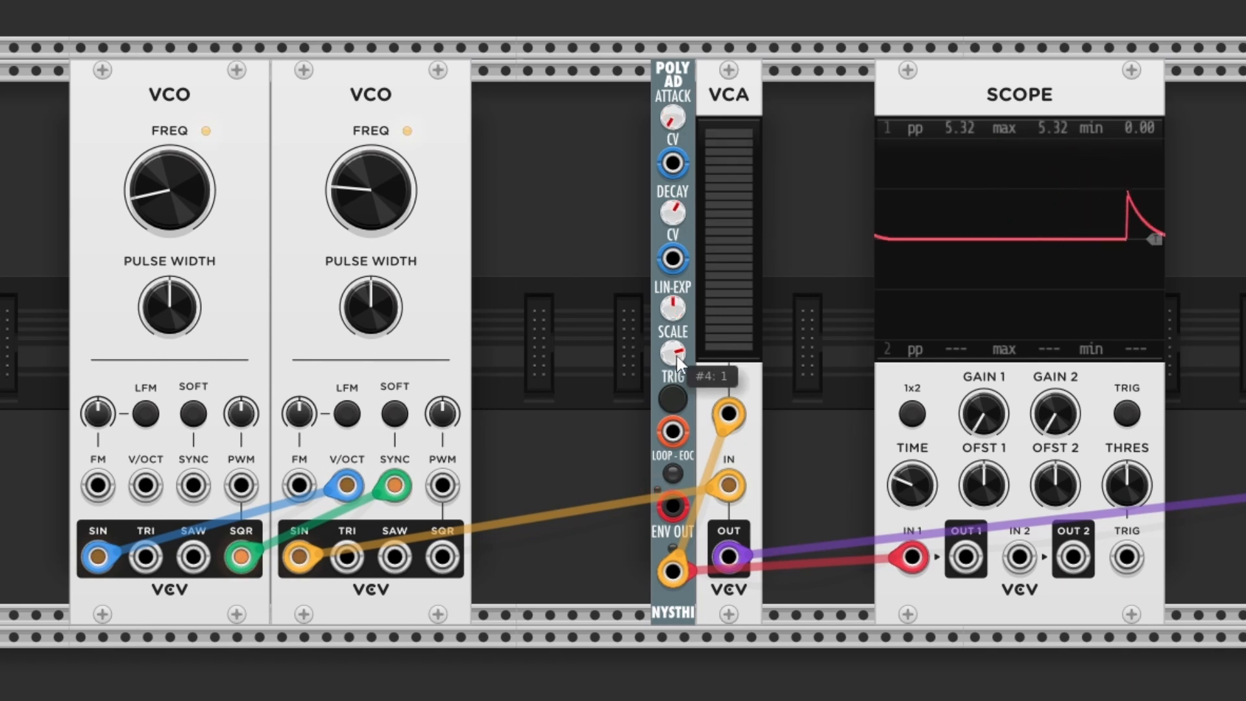
click(676, 394)
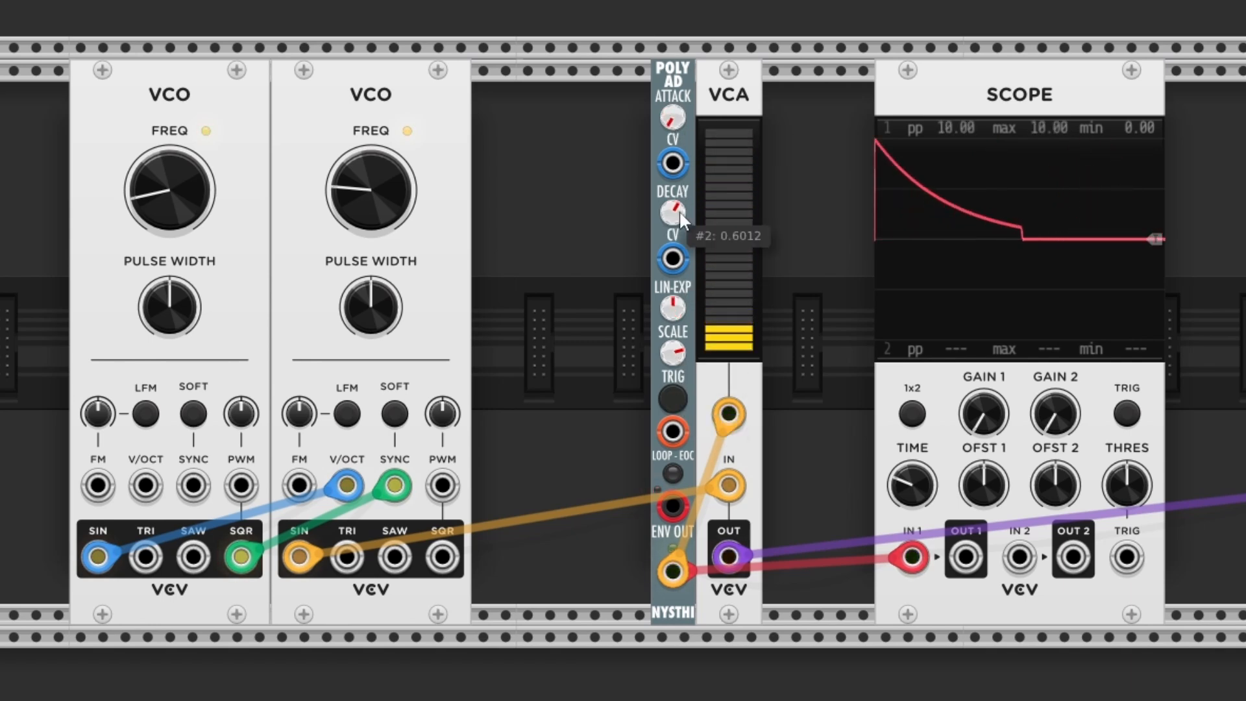
Shorten the Poly AD's attack and trigger the envelope repeatedly to check its shape.
click(673, 395)
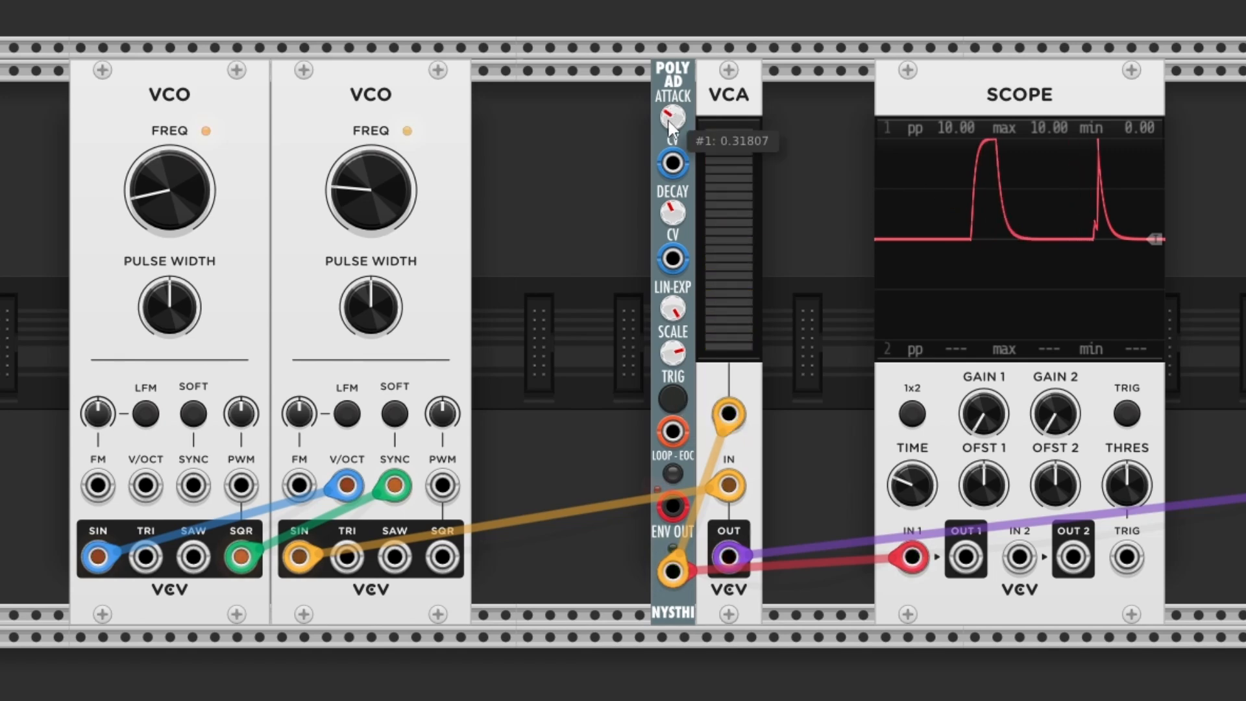
drag(675, 119, 675, 123)
click(679, 403)
click(680, 402)
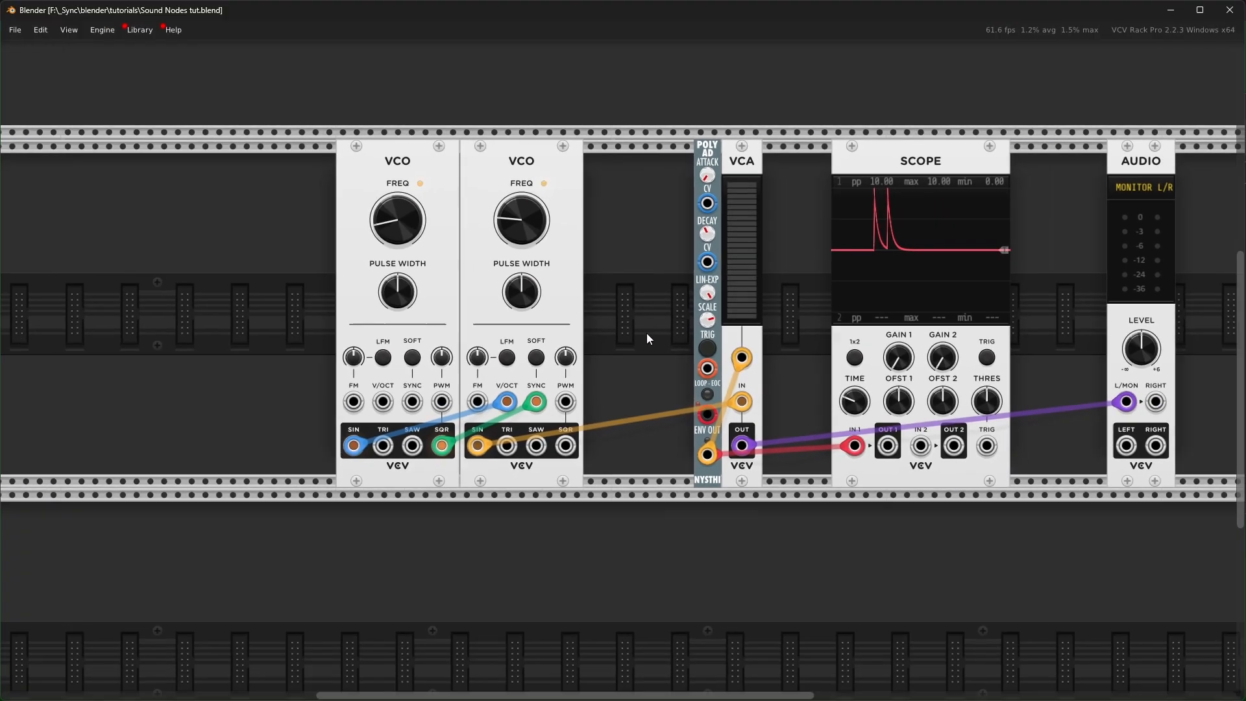
Add the Befaco Rampage left of the VCOs, patch its OUT B to Scope input 1 and test-trigger channel B.
right_click(598, 388)
text(rampa)
drag(1023, 531, 209, 357)
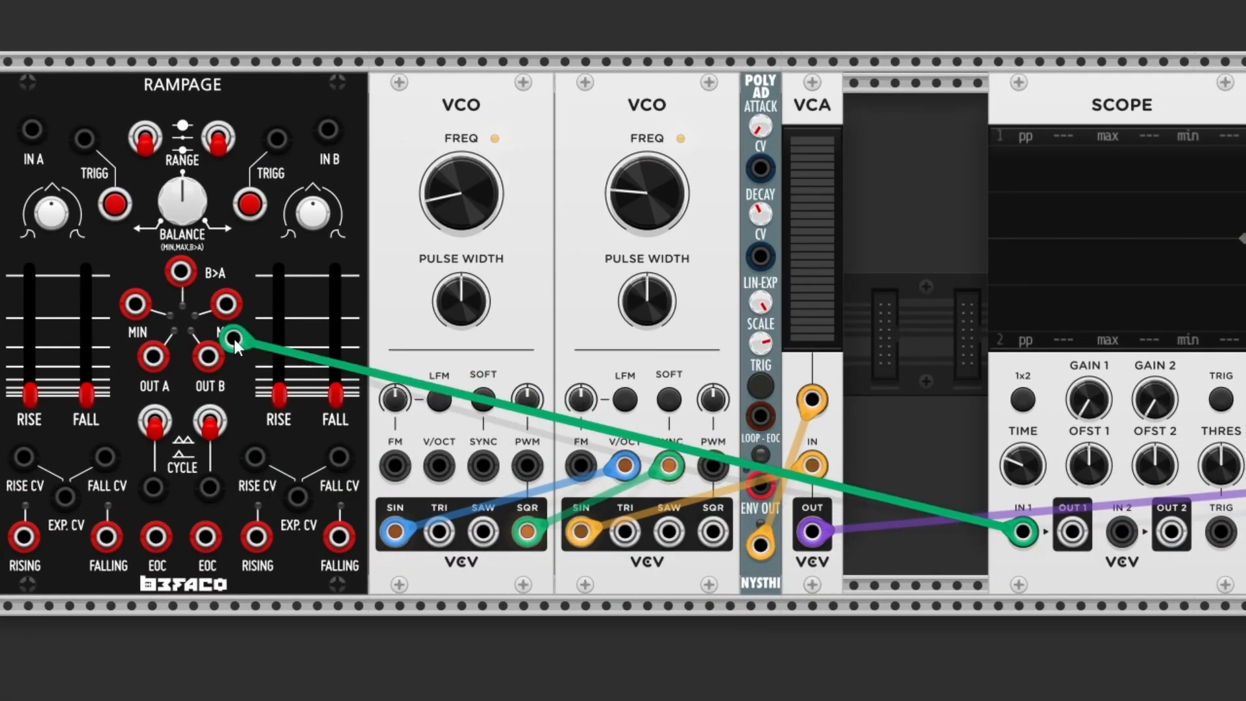
click(250, 207)
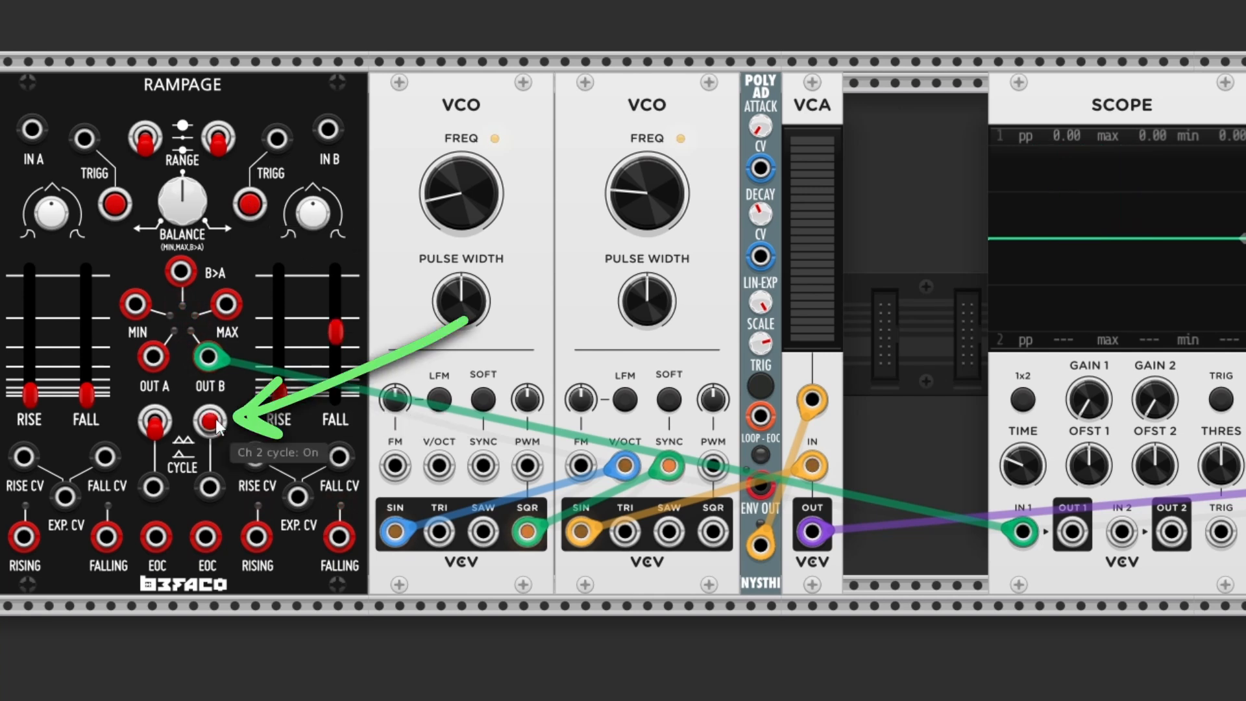
click(250, 207)
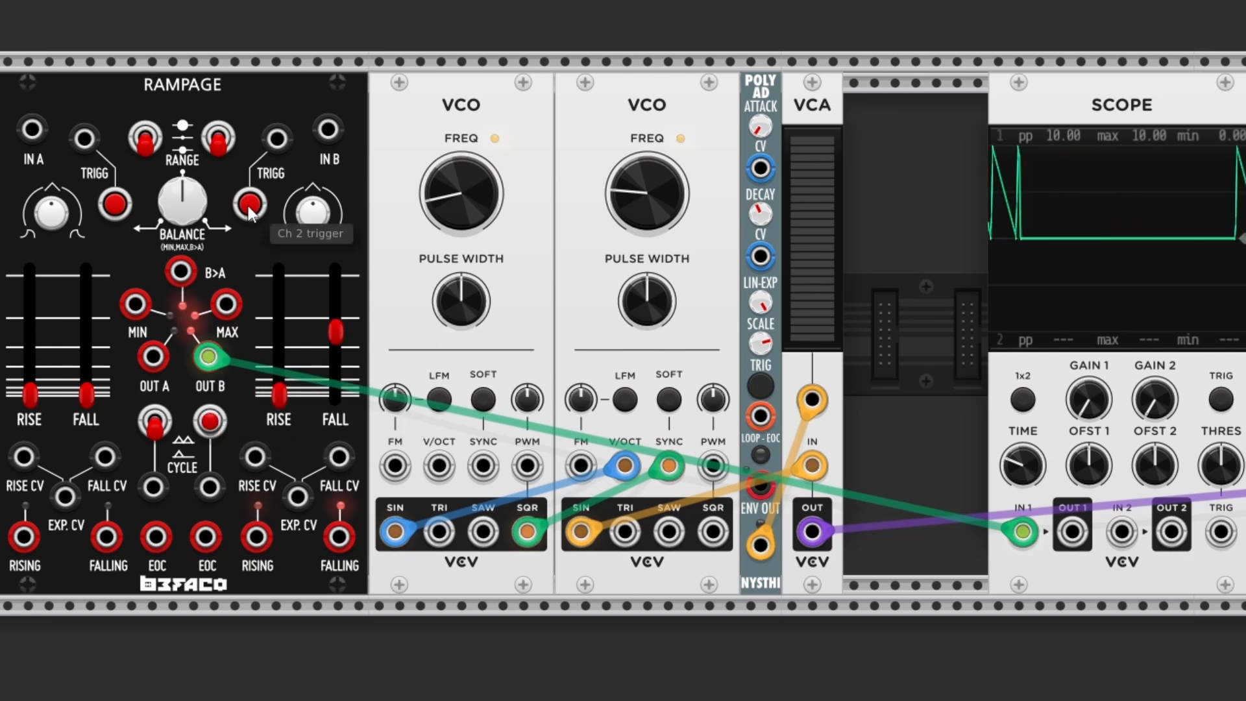
Patch Rampage channel B's EOC to Scope input 1 and the Poly AD's trigger input, and adjust the channel B fall time.
mouse_move(209, 357)
mouse_down()
mouse_move(219, 509)
mouse_move(206, 536)
mouse_up()
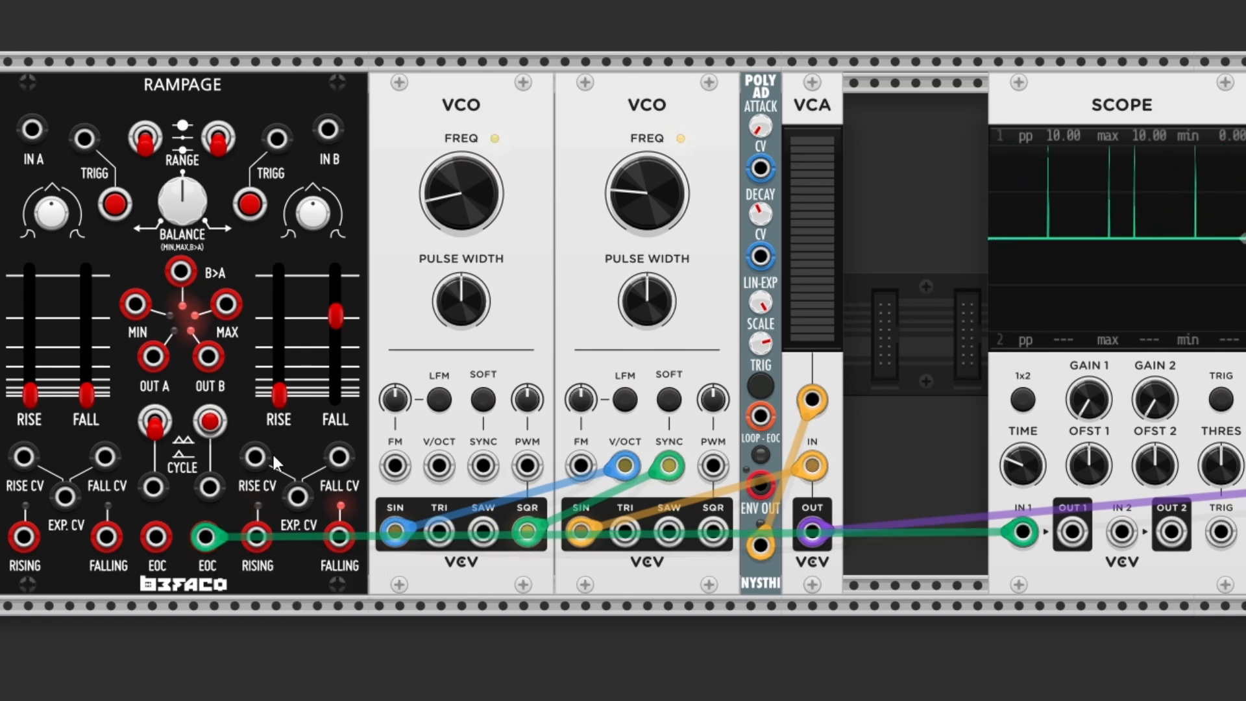
drag(207, 535, 761, 416)
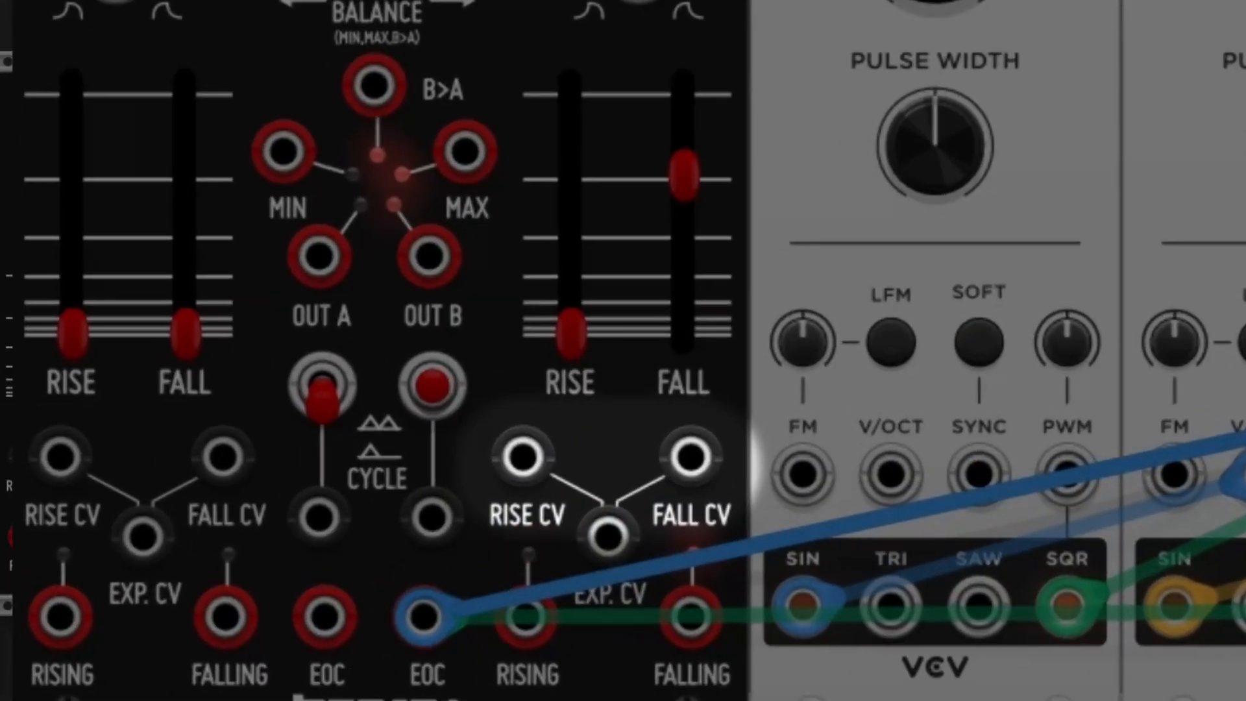
drag(685, 189, 684, 209)
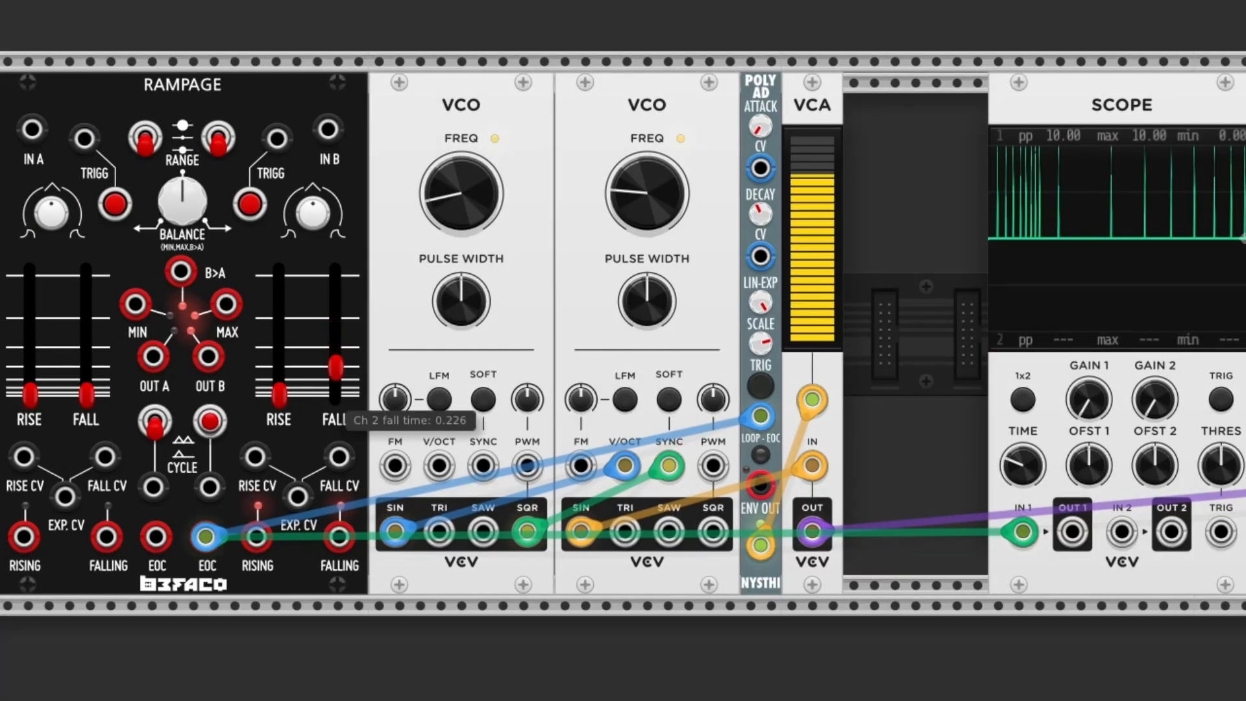
drag(335, 342, 335, 326)
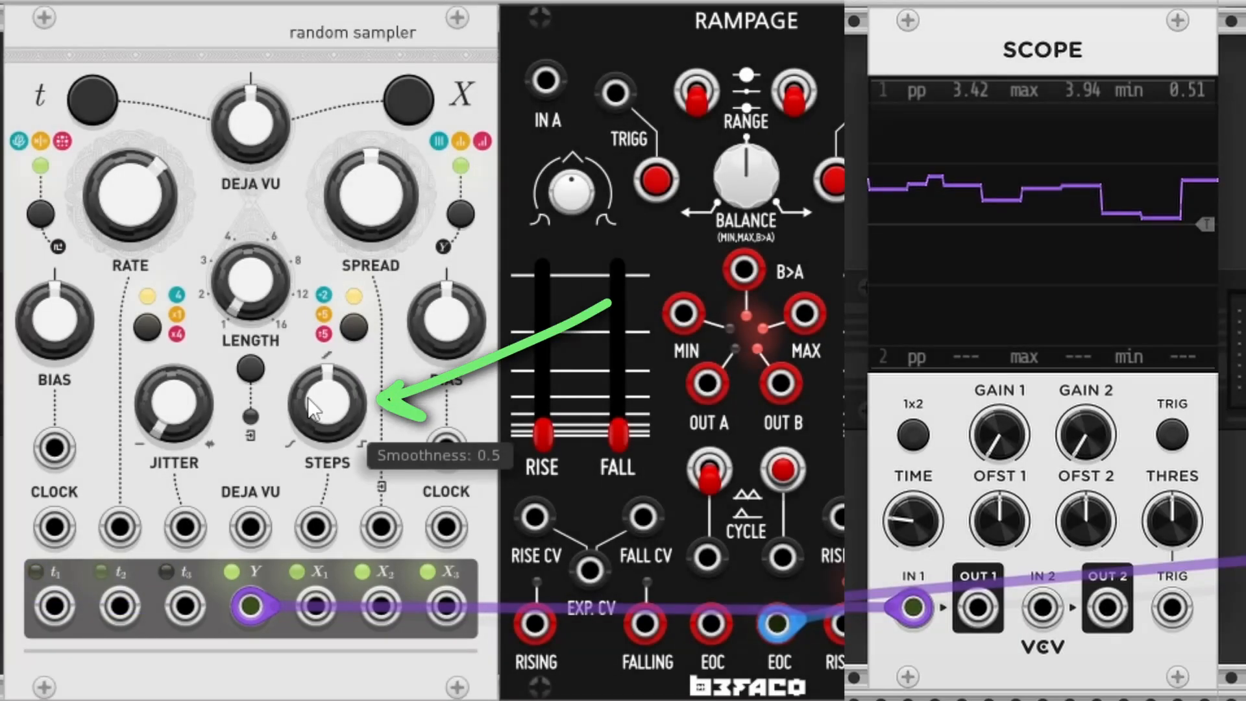
Set the random sampler's smoothness to 0 and patch its X1 output to Rampage channel B's FALL CV, lowering that channel's fall slider.
drag(313, 409, 313, 454)
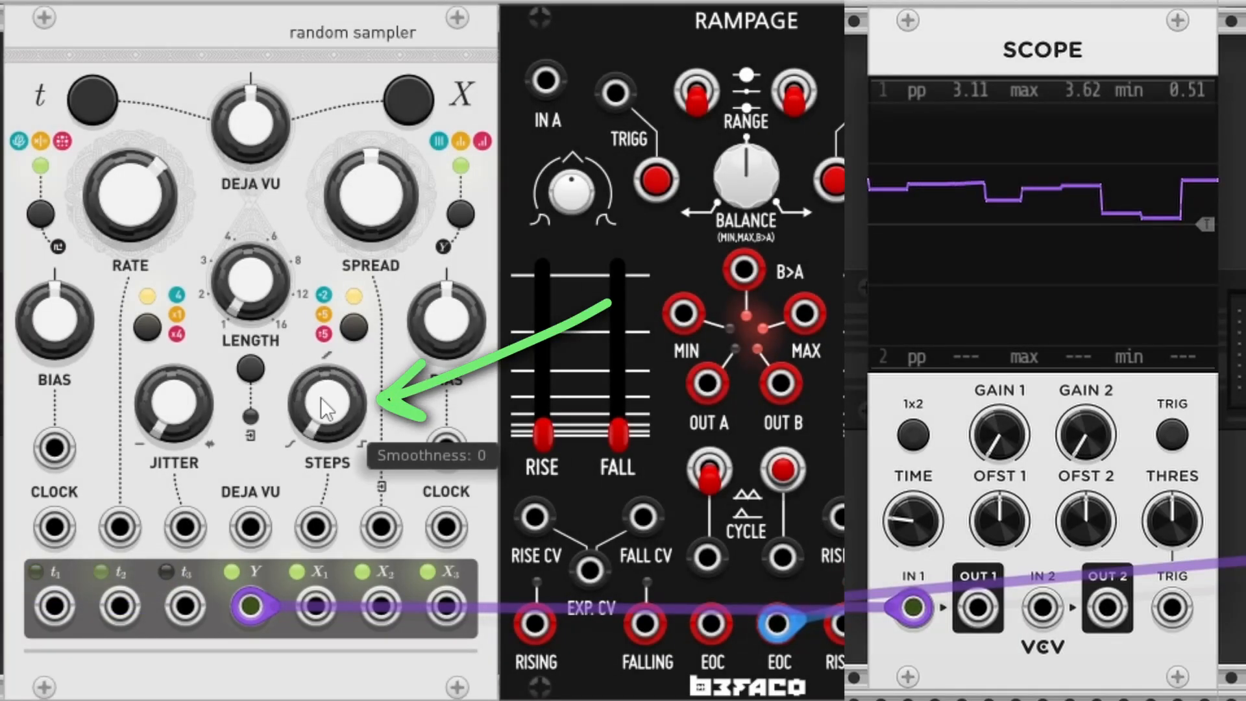
drag(251, 607, 967, 513)
drag(951, 312, 951, 357)
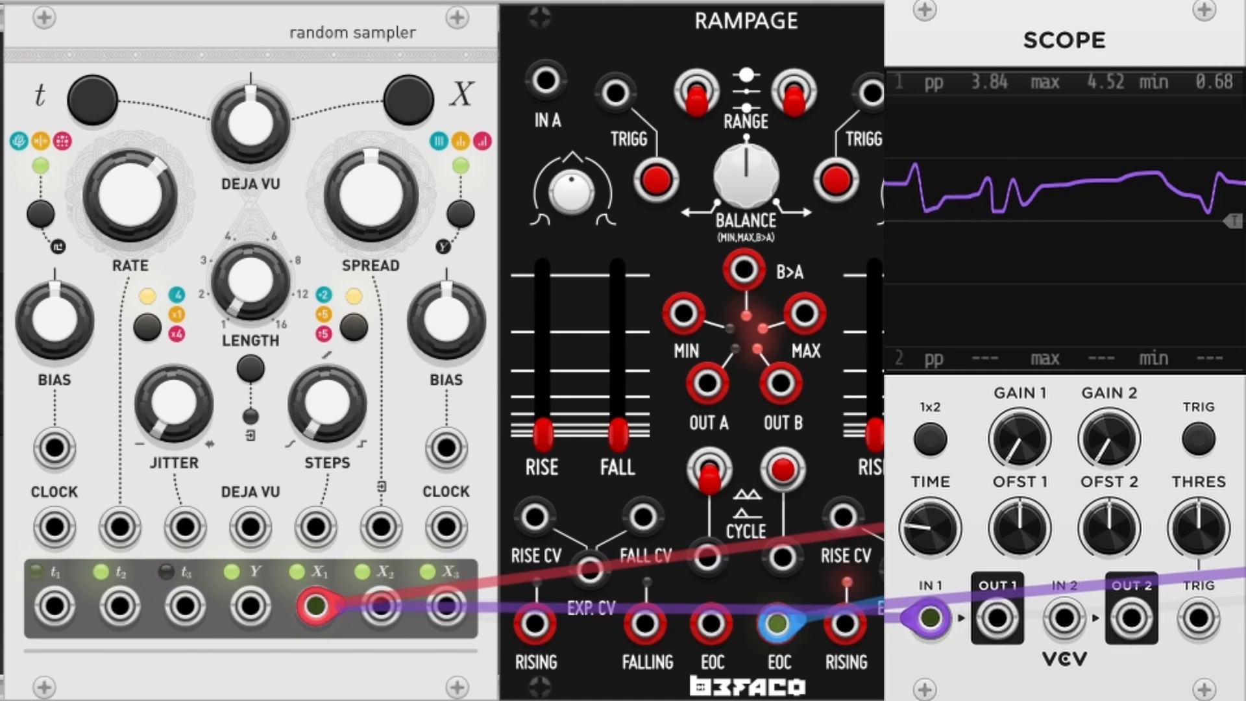
Patch the random sampler's X2 to the right VCO's FM with a slightly raised amount, and X3 to the Poly AD's decay CV.
drag(975, 478, 301, 539)
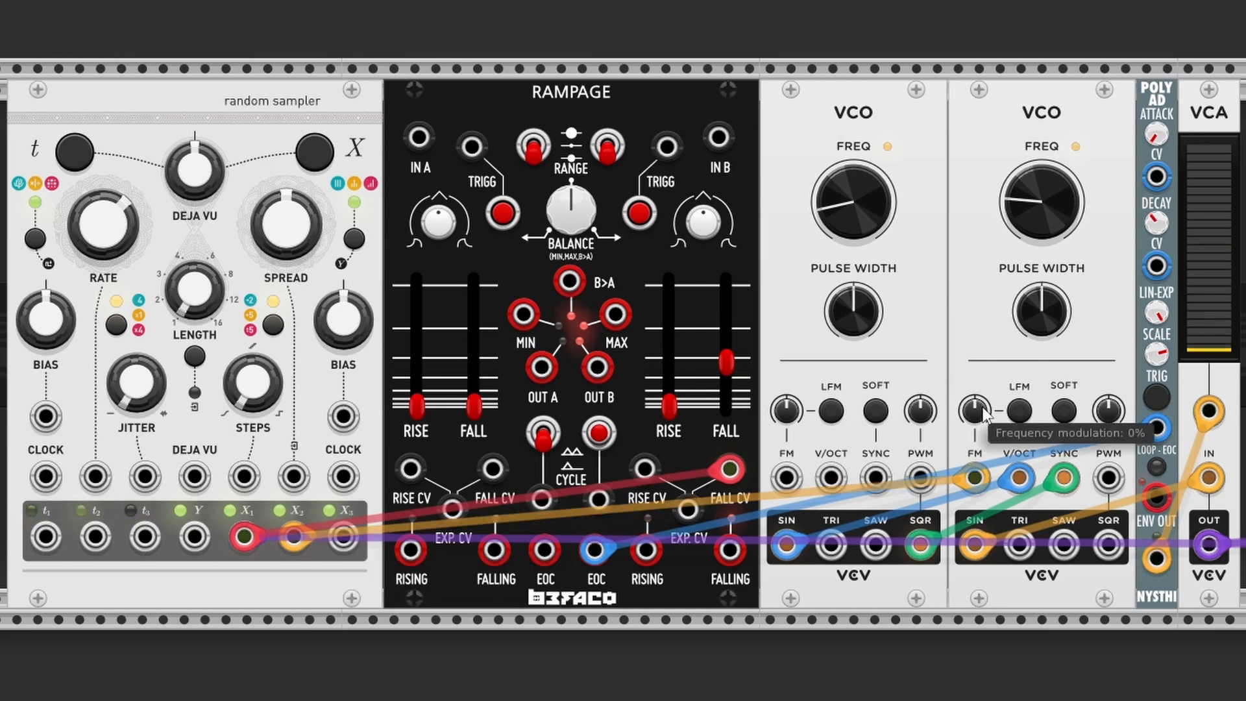
drag(975, 410, 975, 400)
drag(722, 519, 1159, 265)
Set the left VCO's frequency modulation amount to 10%.
right_click(790, 411)
text(10)
key(Return)
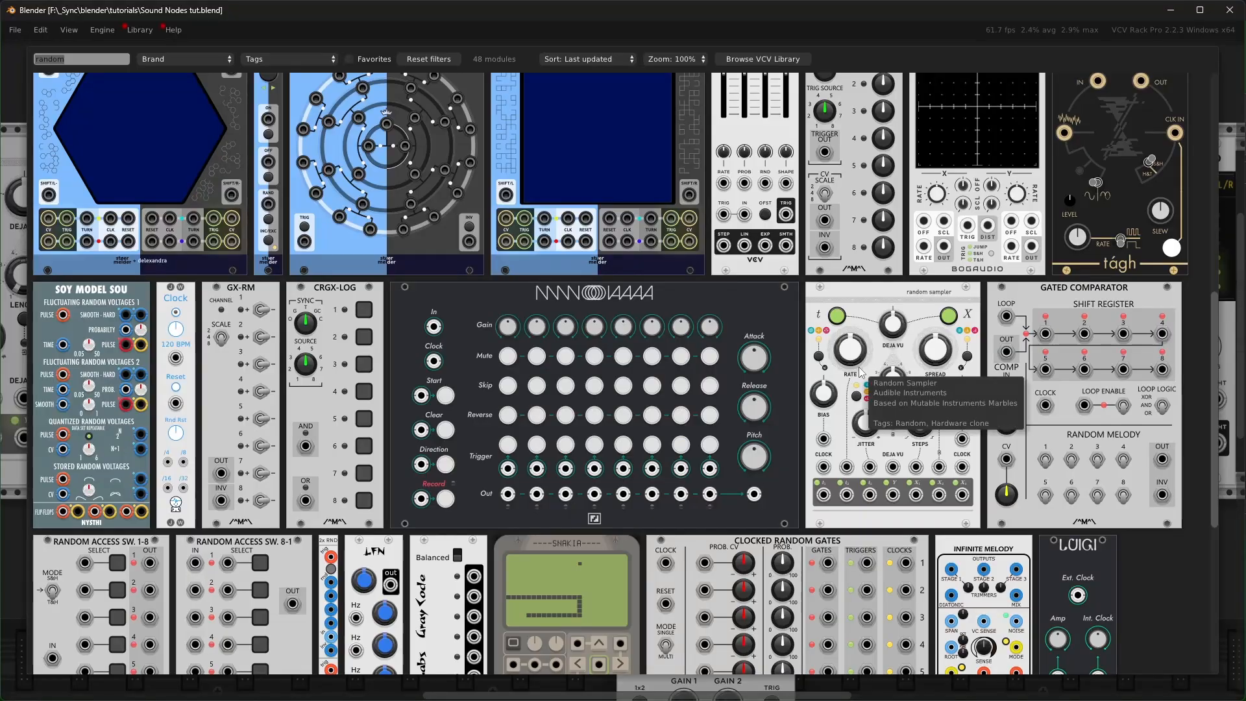
Add the Chronoblob 2 delay right of the VCA and patch its left channel between the VCA output and the audio L/MON input.
text(delay)
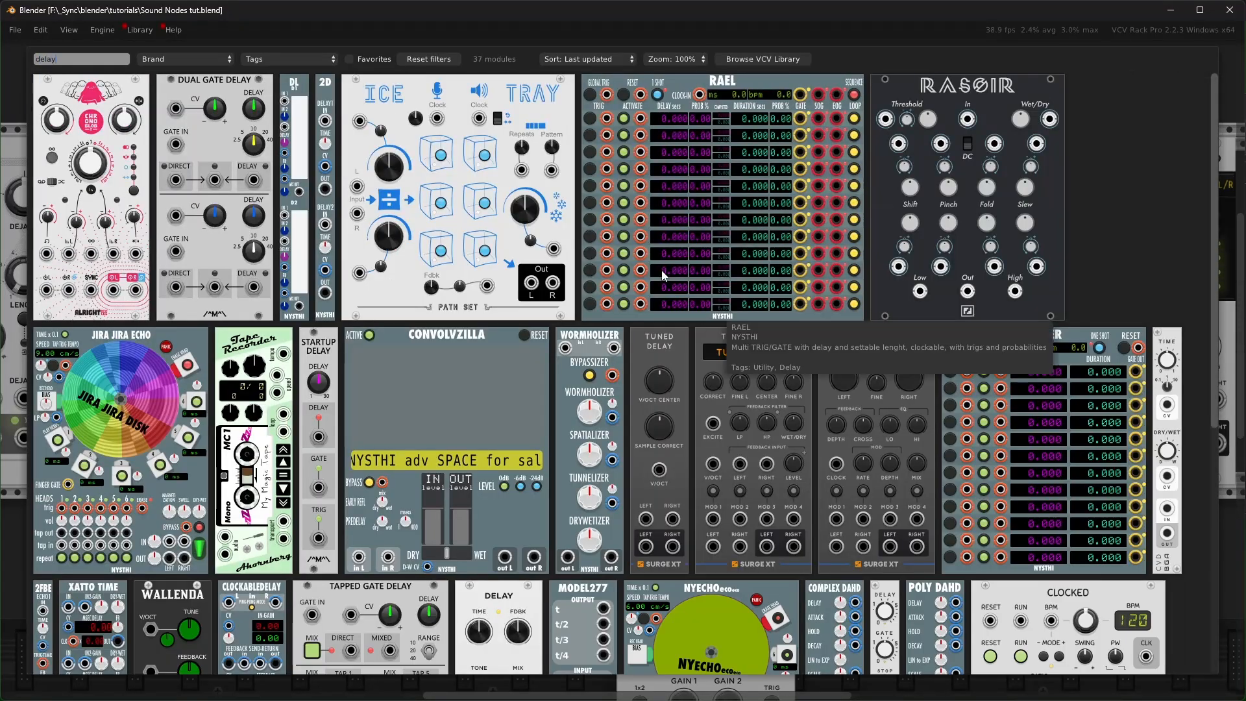
click(109, 88)
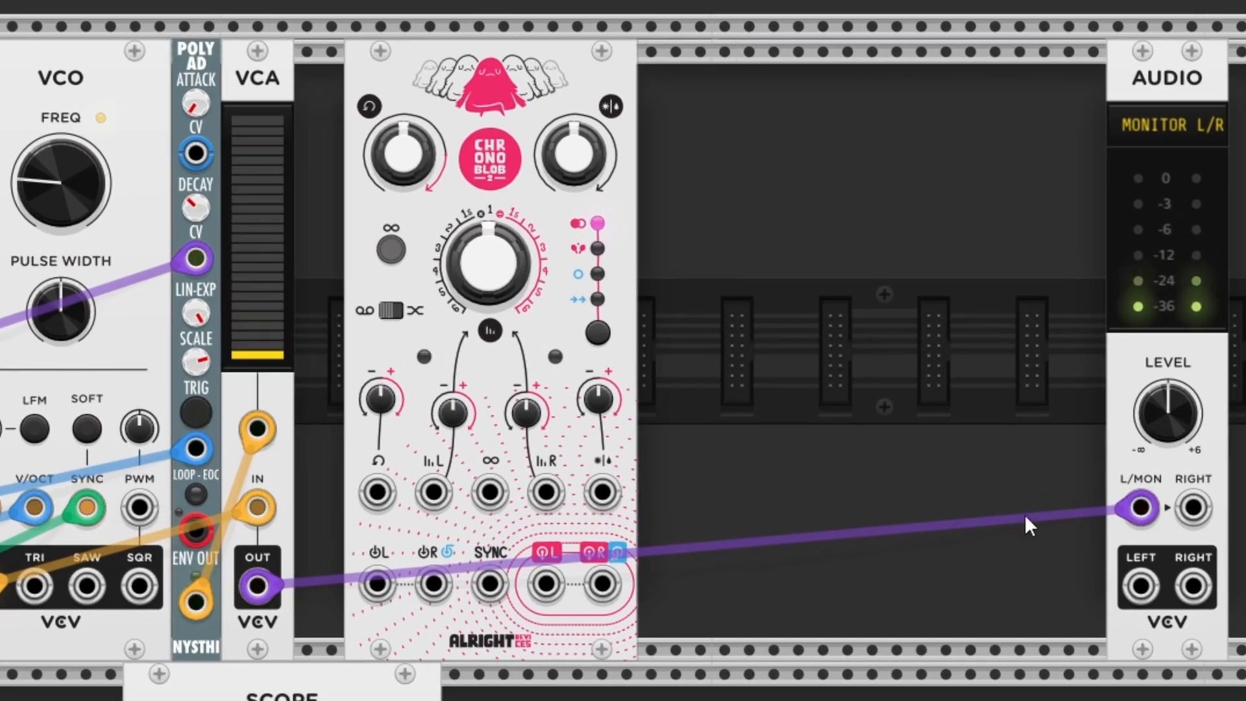
drag(1141, 506, 376, 584)
drag(546, 584, 1141, 506)
Try different Chronoblob 2 delay times while triggering the envelope, ending at about 1059 ms.
drag(495, 299, 494, 363)
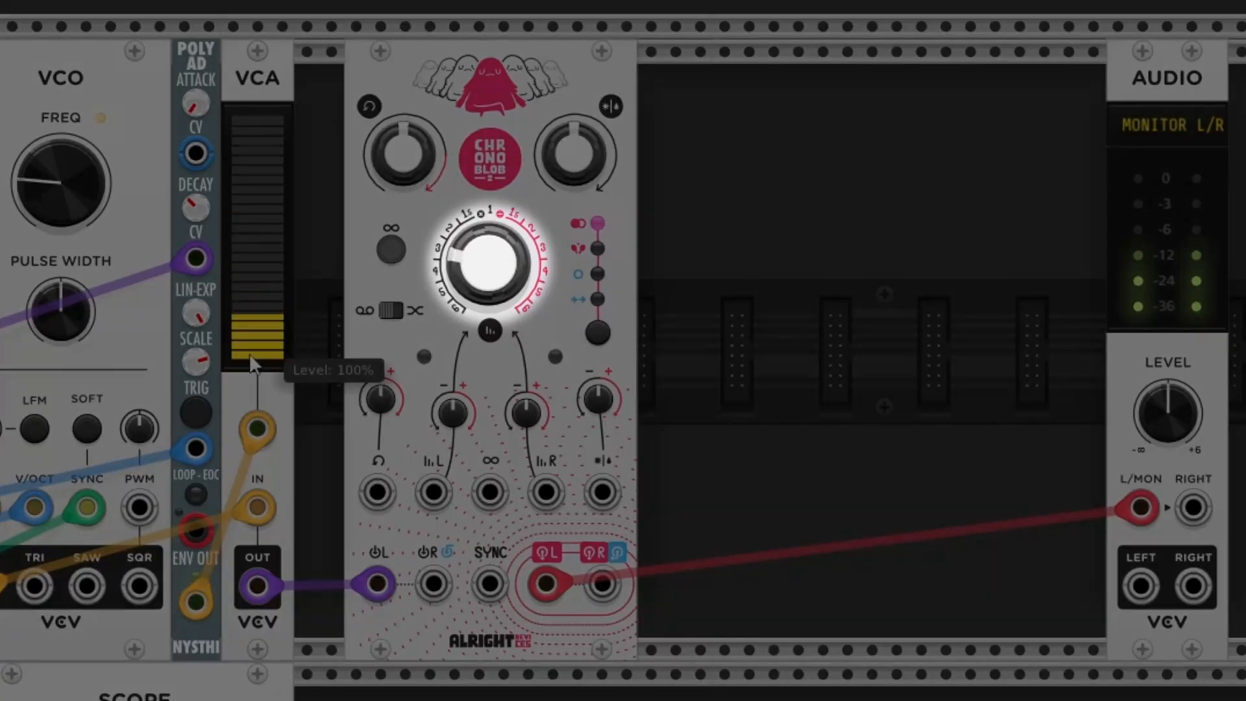
click(203, 411)
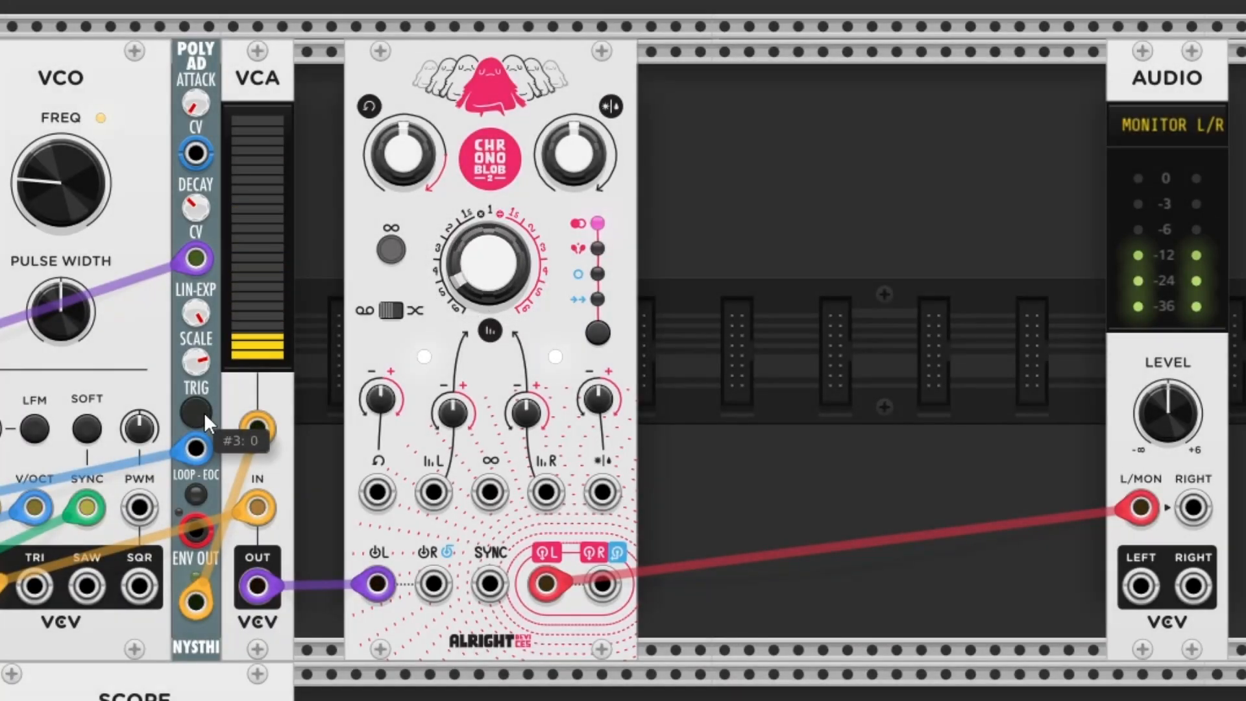
drag(510, 251, 495, 279)
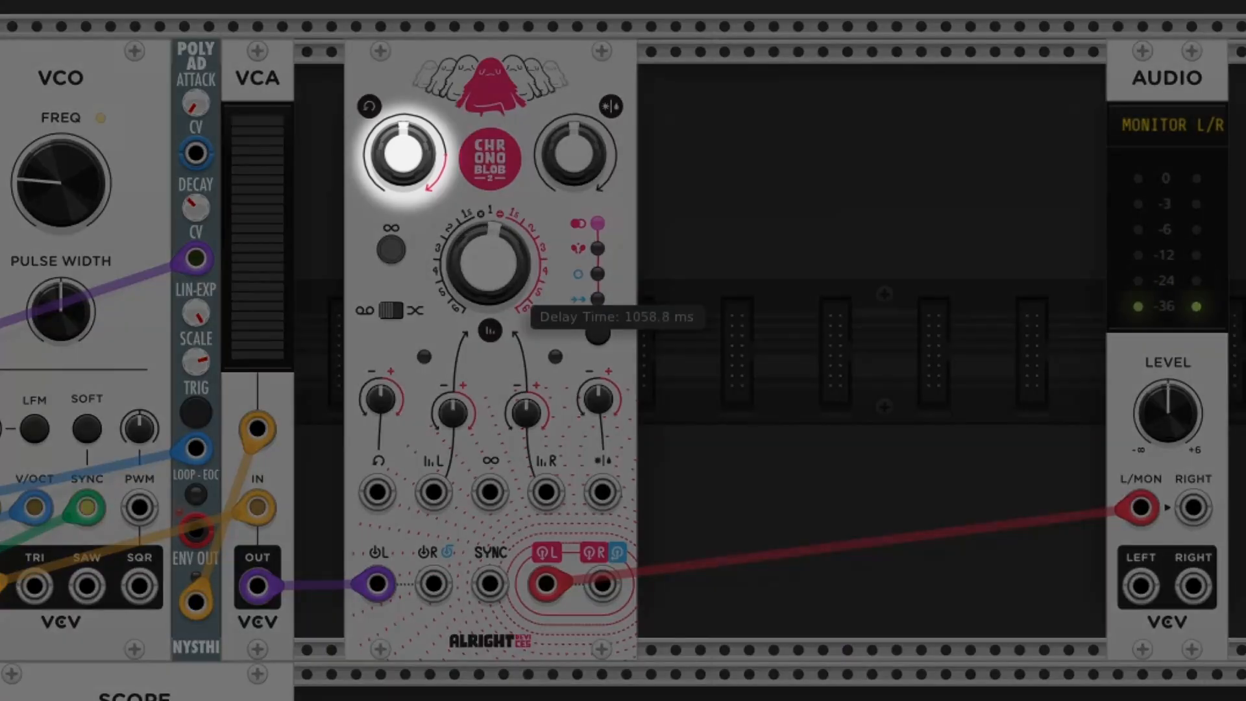
Turn down the Chronoblob 2 feedback, trigger the envelope to compare the echoes, and readjust the delay time.
click(196, 413)
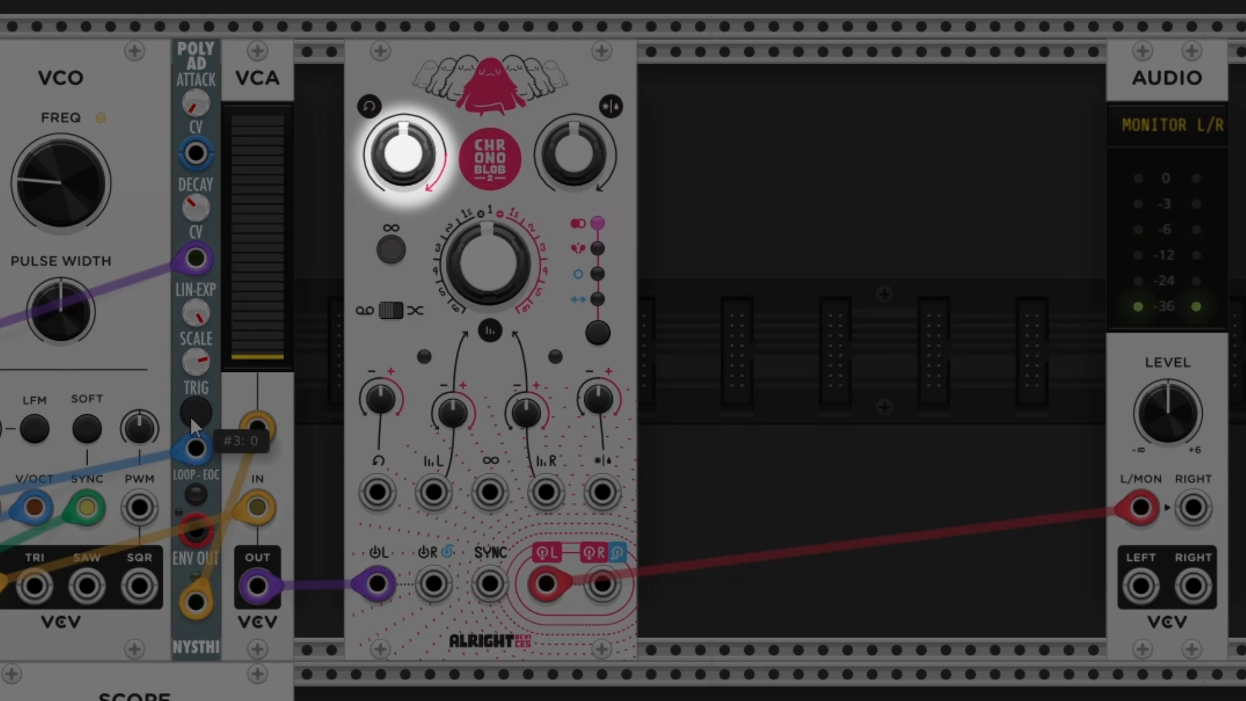
drag(374, 139, 374, 195)
click(203, 413)
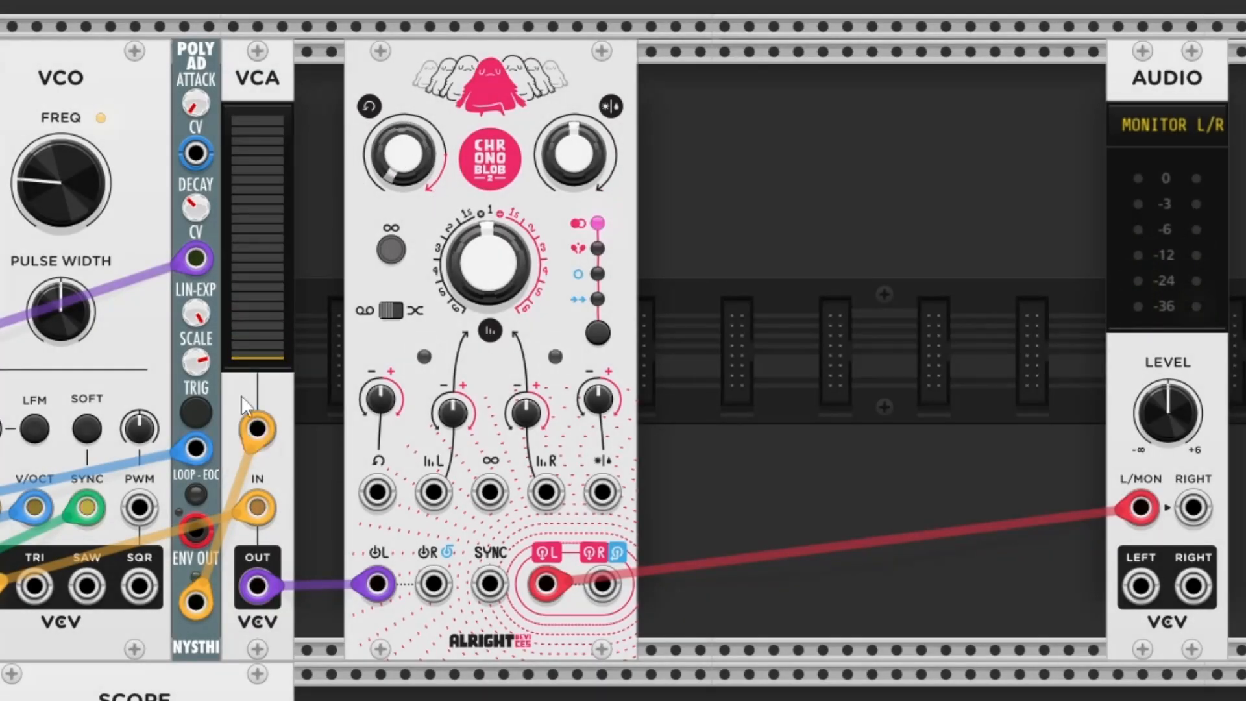
mouse_move(549, 270)
mouse_down()
mouse_move(549, 311)
mouse_move(549, 273)
mouse_up()
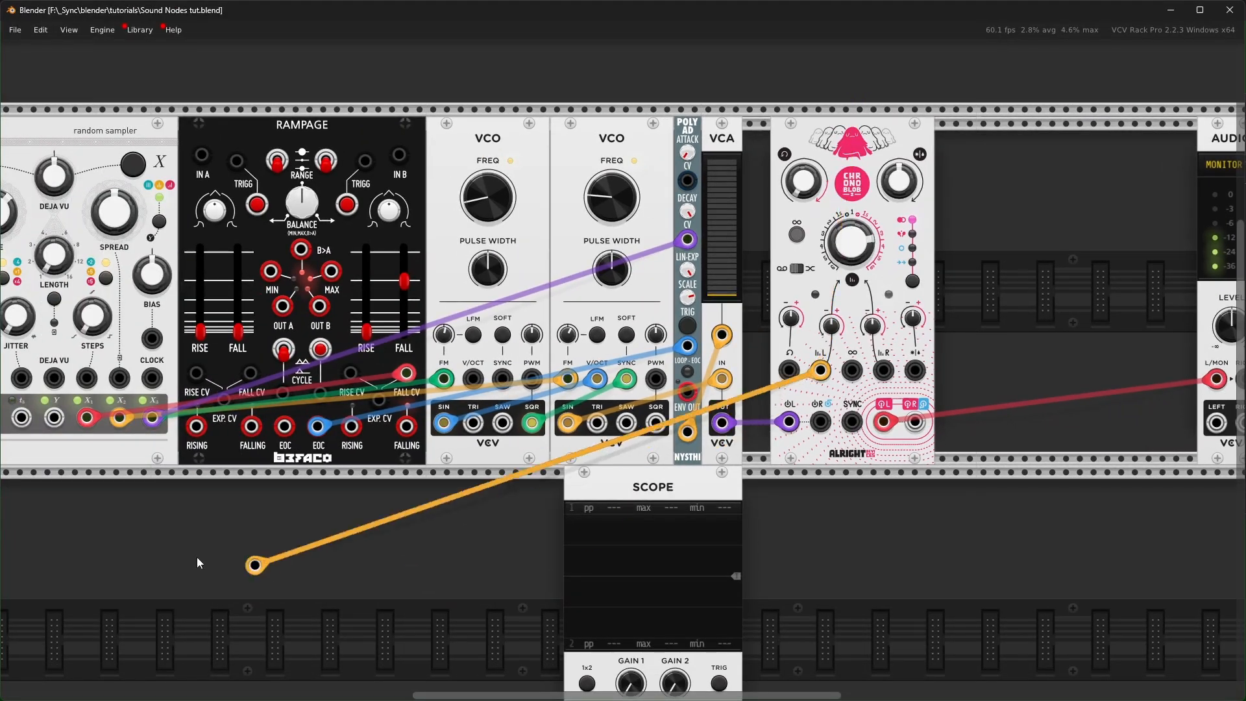
Patch a random sampler X output to Chronoblob 2's left delay time CV and turn its CV amount slightly negative.
drag(257, 565, 86, 418)
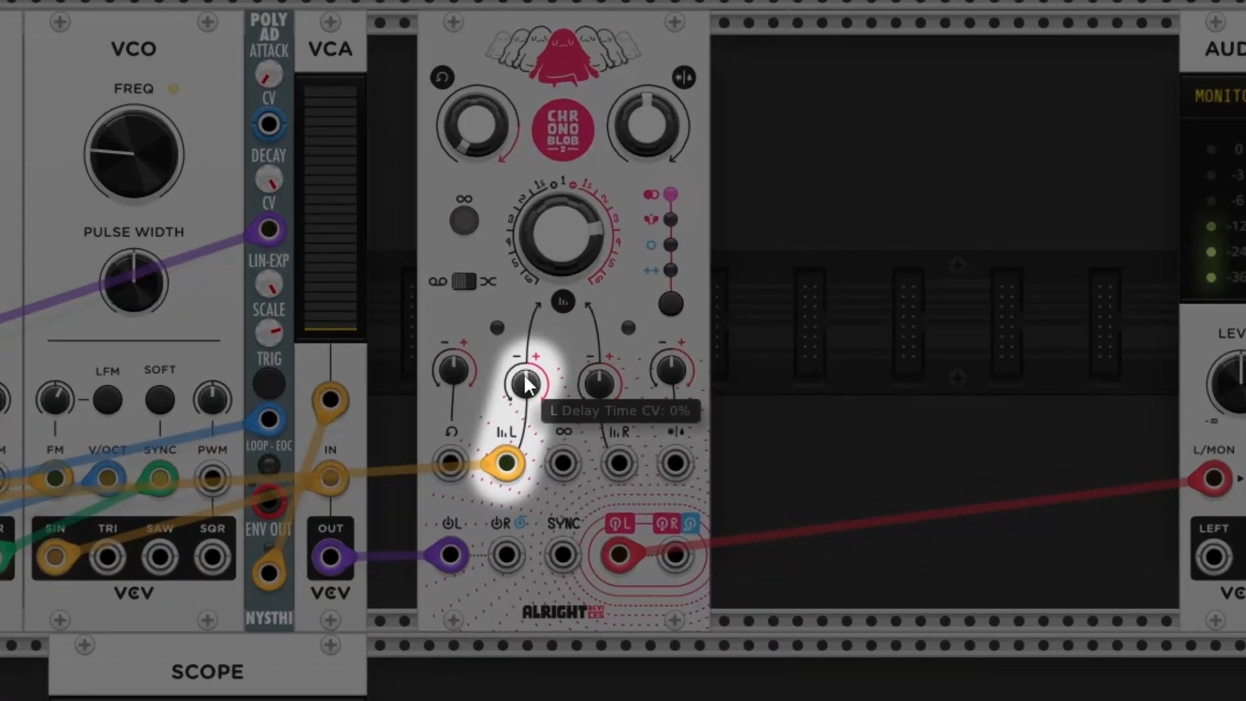
drag(832, 324, 832, 368)
drag(535, 371, 534, 393)
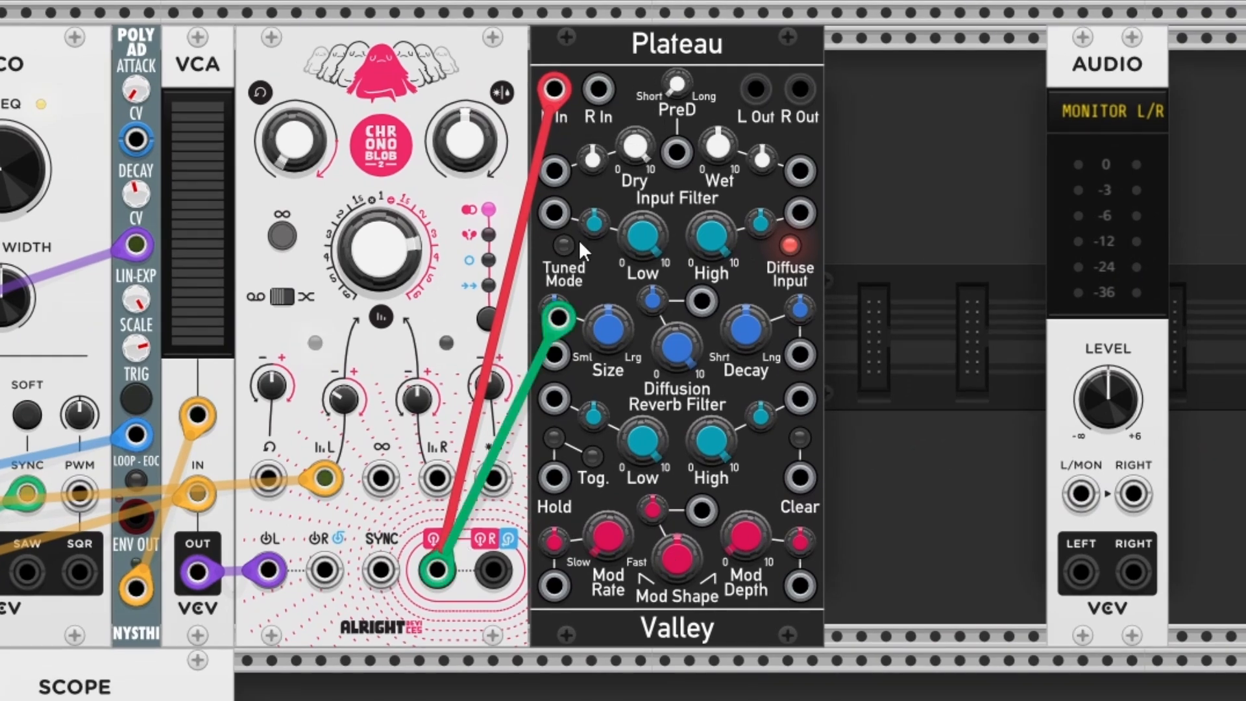
Patch Chronoblob 2's left output to Plateau's R In, and Plateau's L Out and R Out to the audio left and right inputs.
drag(579, 239, 599, 89)
drag(756, 89, 1081, 494)
drag(800, 89, 1138, 495)
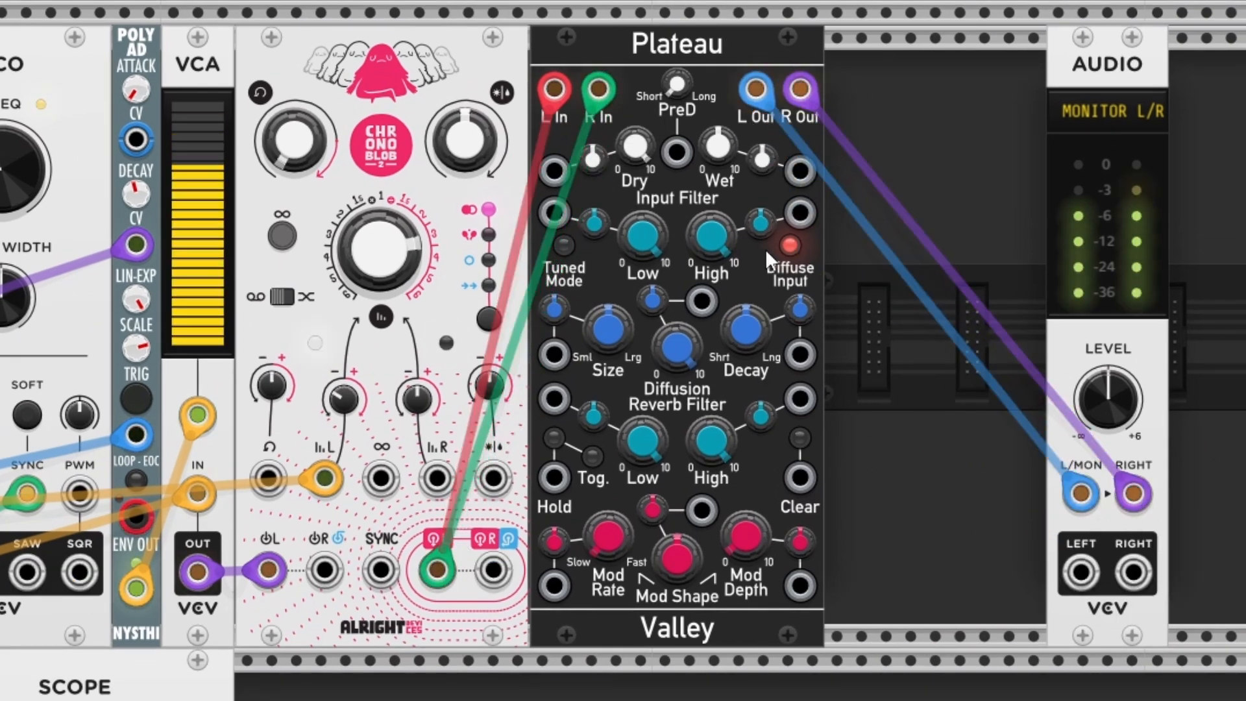
Adjust Plateau's wet and dry levels to balance the reverb against the direct signal.
mouse_move(717, 151)
mouse_down()
mouse_move(717, 480)
mouse_move(721, 3)
mouse_move(722, 133)
mouse_up()
drag(721, 284, 721, 224)
drag(721, 156, 721, 396)
drag(640, 156, 639, 305)
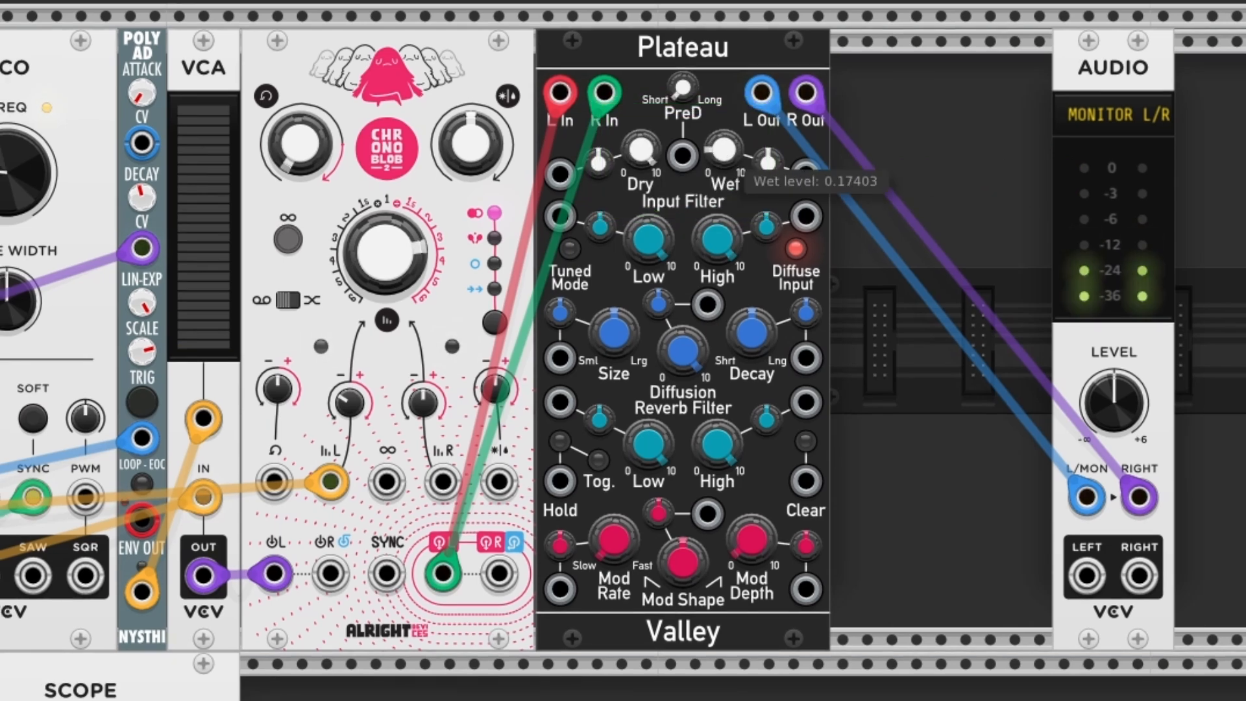
drag(721, 148, 721, 58)
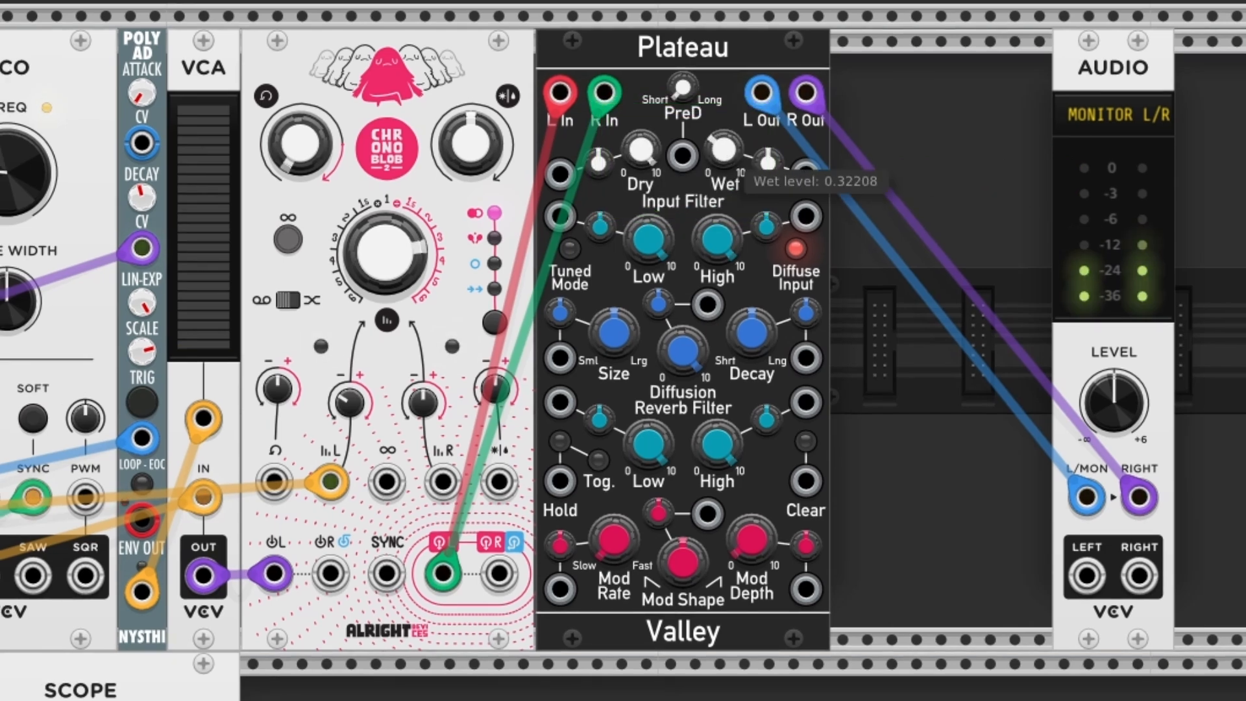
Adjust Plateau's reverb size and decay, trying smaller and larger settings.
drag(746, 337, 746, 406)
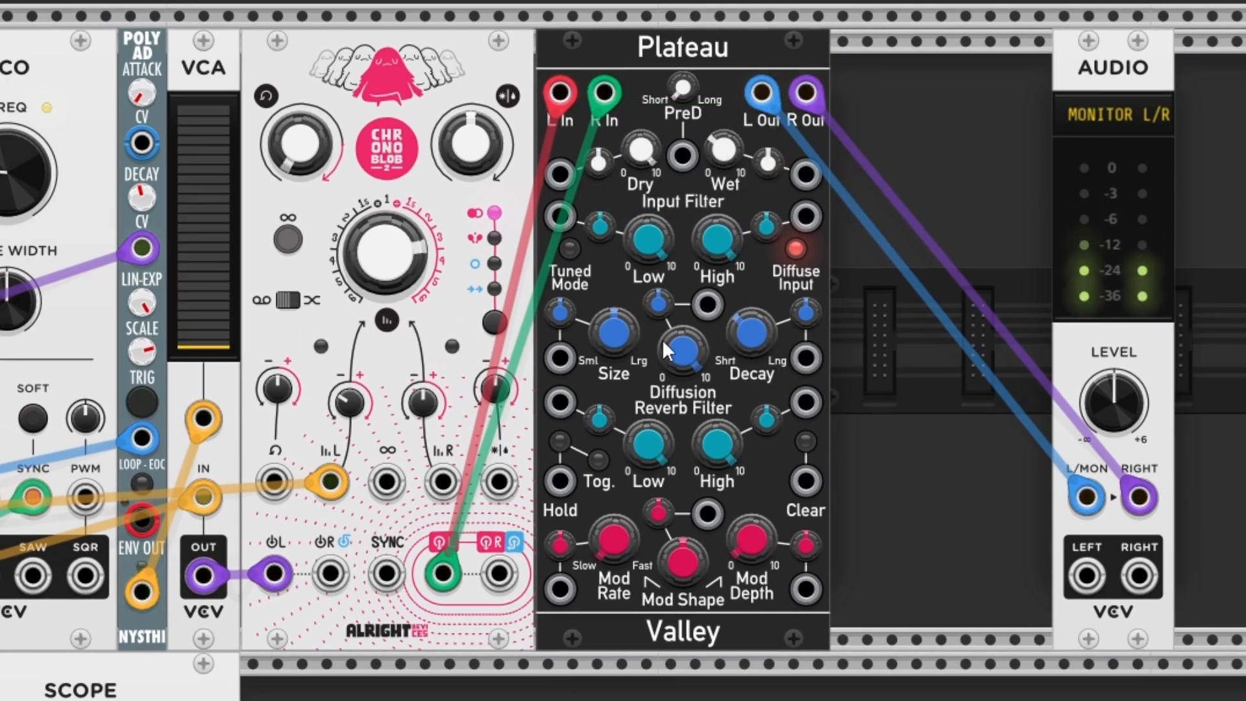
drag(624, 331, 623, 415)
drag(614, 333, 614, 368)
drag(751, 332, 752, 359)
drag(614, 332, 614, 105)
drag(752, 333, 752, 400)
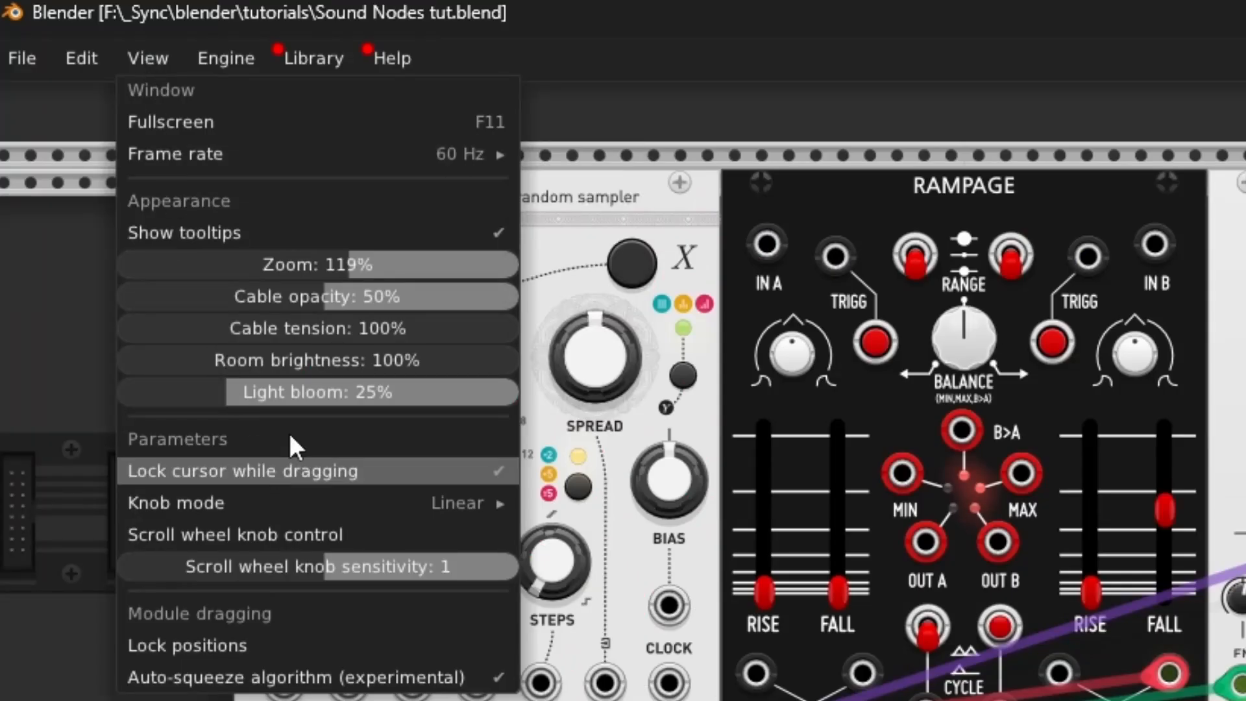
Reduce the room brightness to 22.7%.
drag(511, 360, 239, 360)
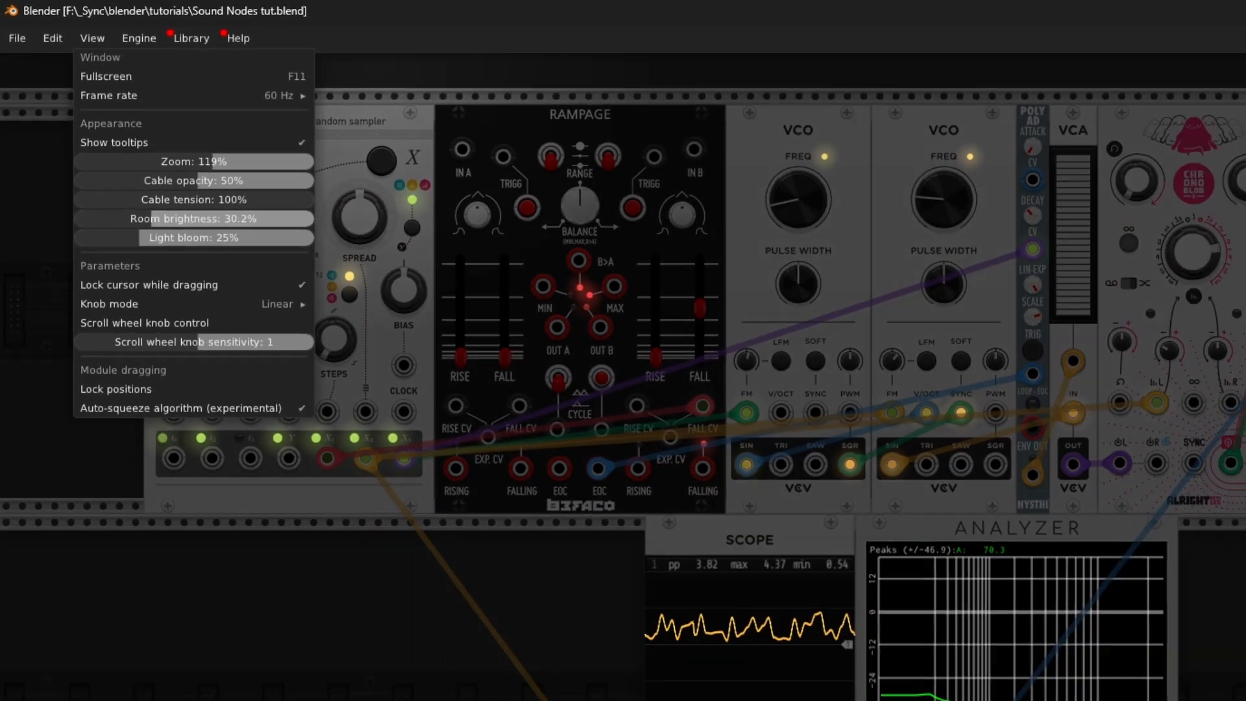
drag(150, 219, 133, 219)
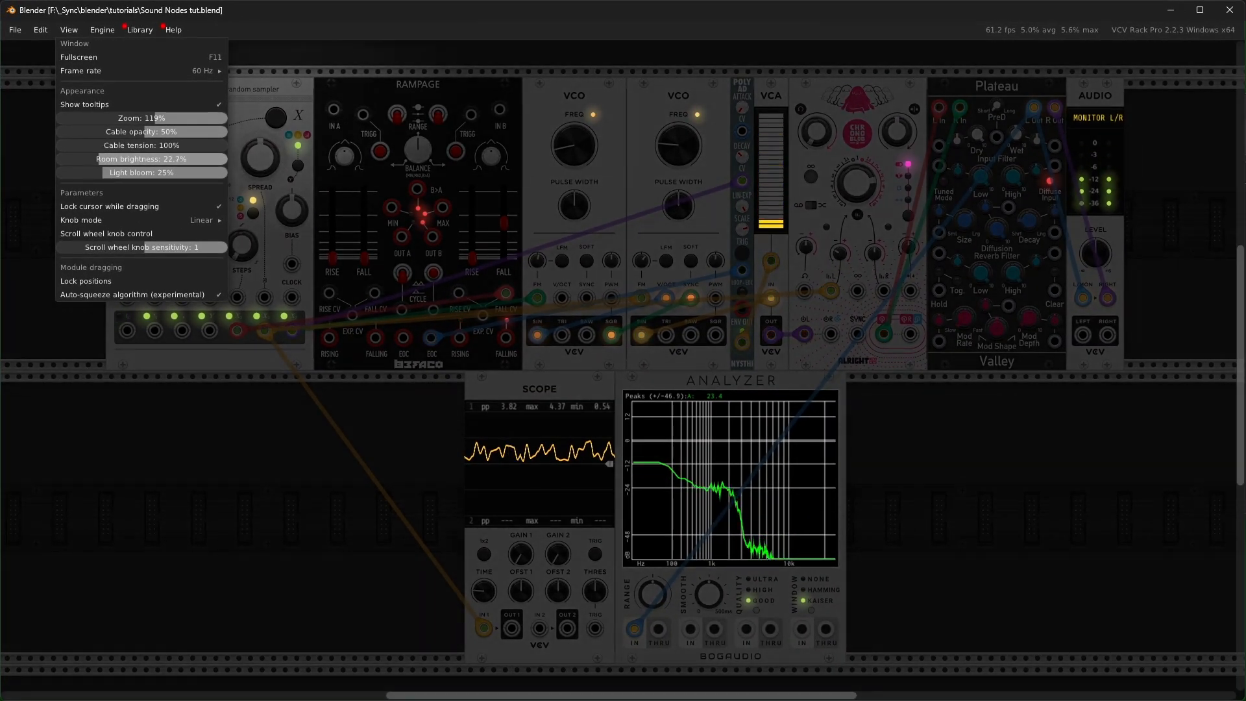
click(997, 683)
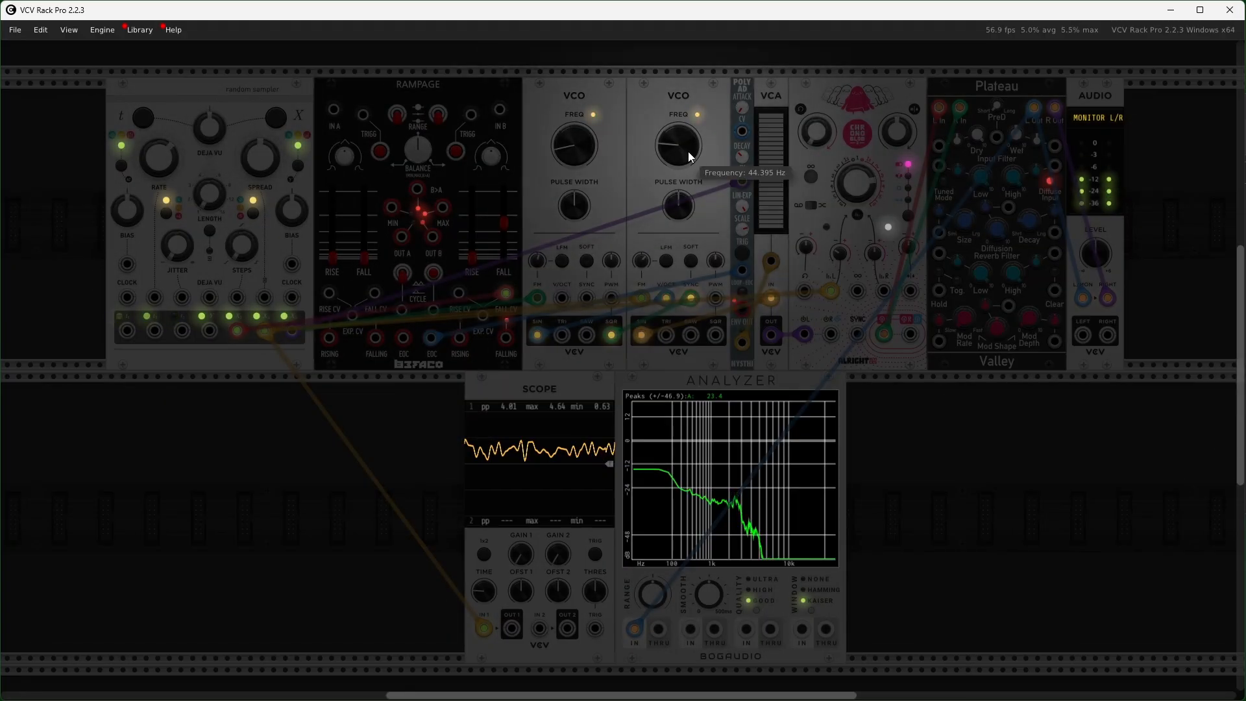
Set Rampage channel B's fall time to 0.46, and tune the left VCO to about 29.6 Hz and the right VCO to about 94.1 Hz.
drag(504, 223, 504, 249)
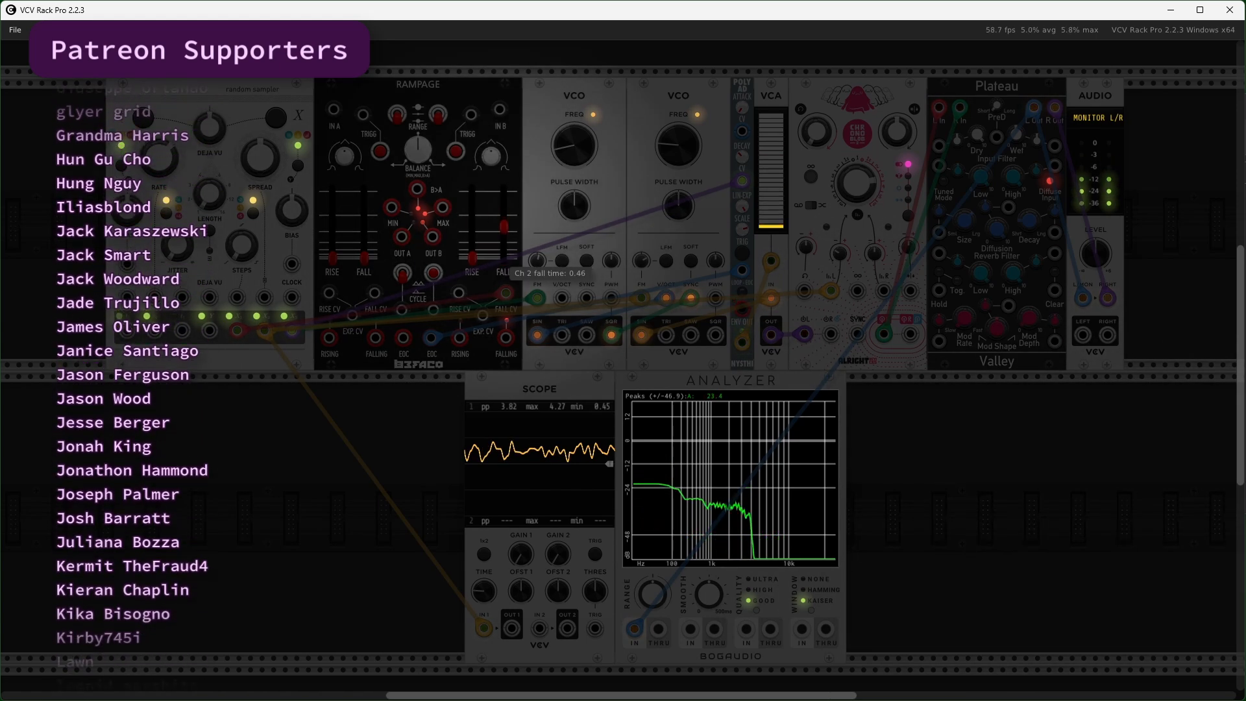
drag(594, 152, 593, 164)
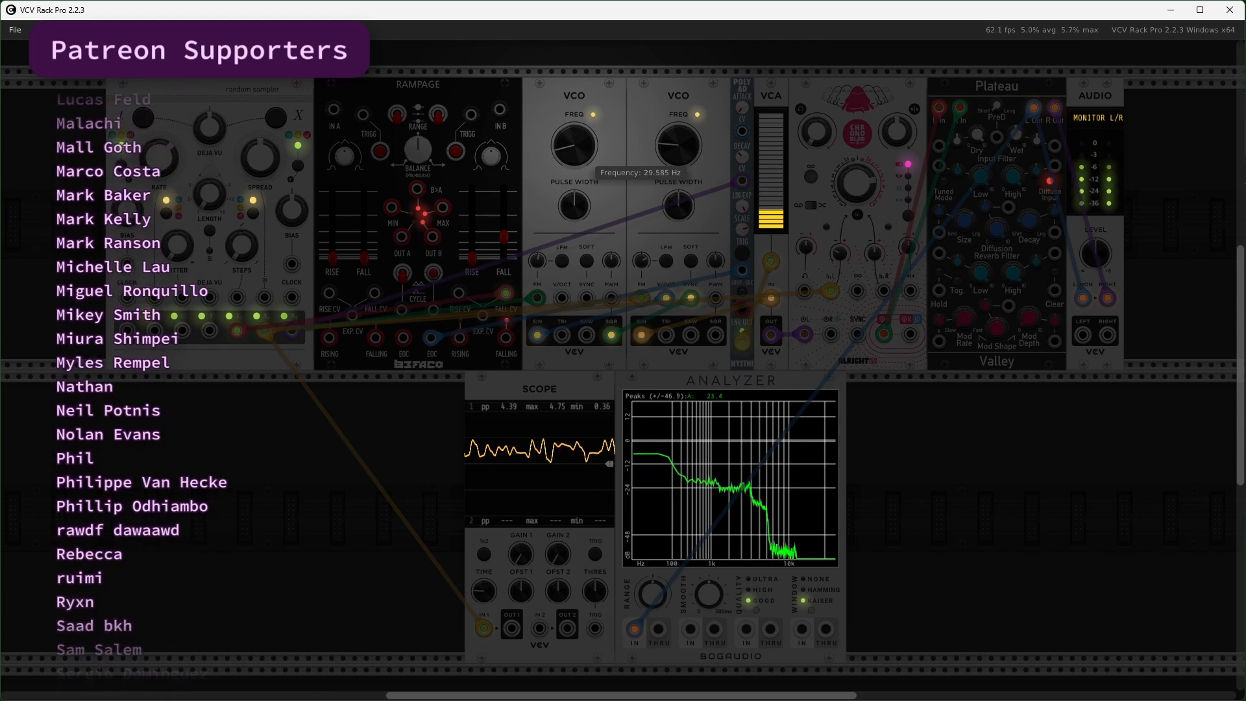
drag(672, 147, 671, 135)
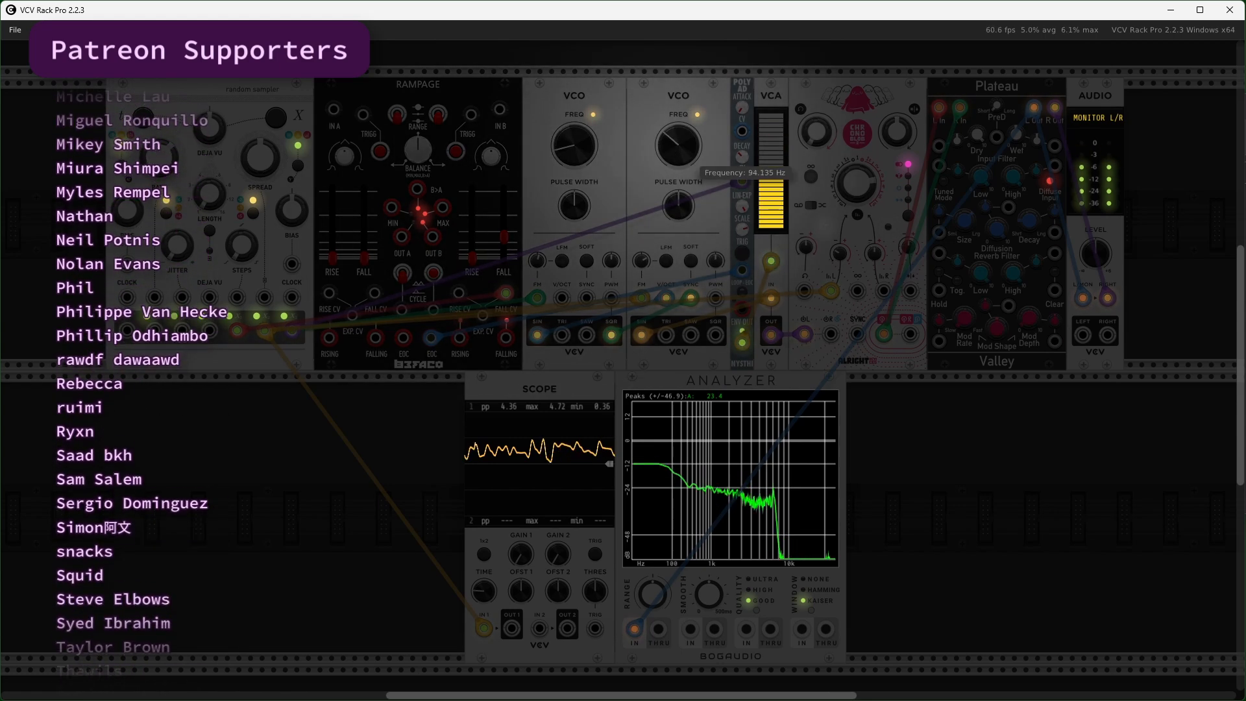